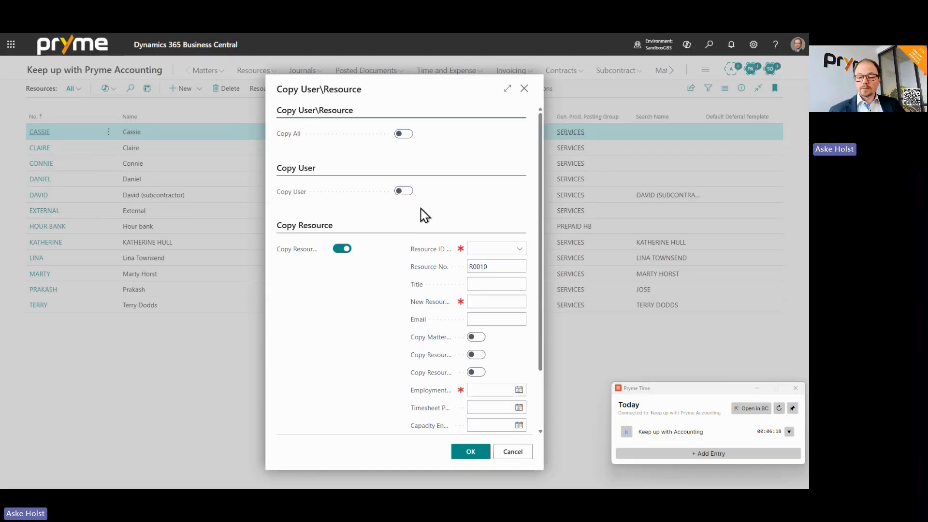
- Choose the first listed resource as the Resource ID to Copy and enter the new resource's name
left_click(520, 249)
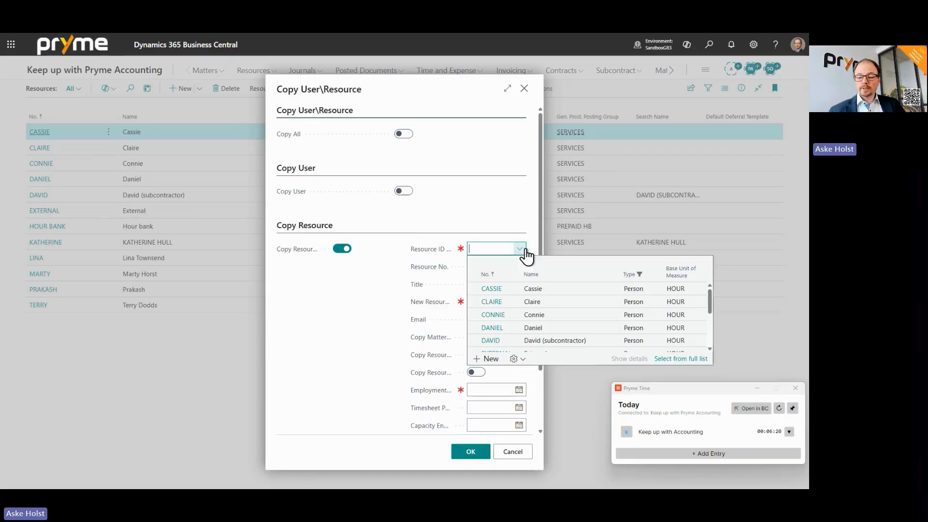
left_click(494, 292)
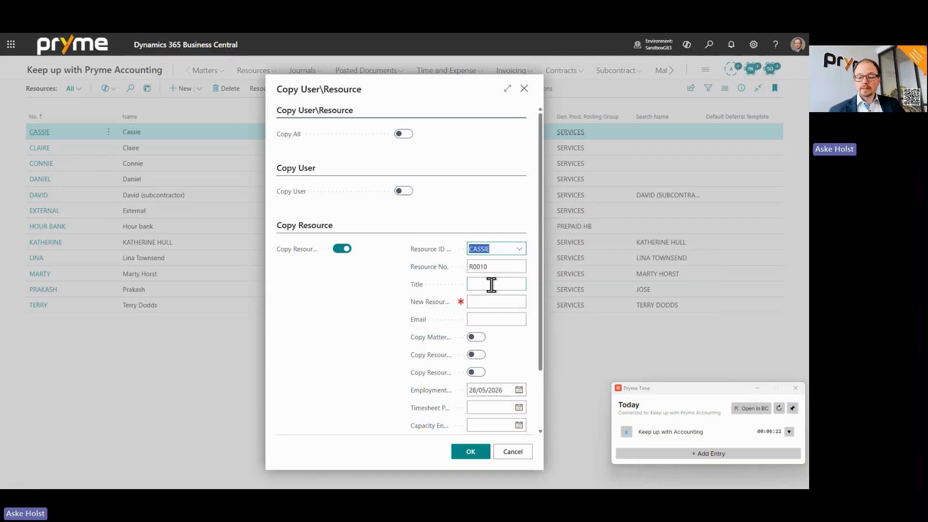
left_click(491, 285)
left_click(491, 301)
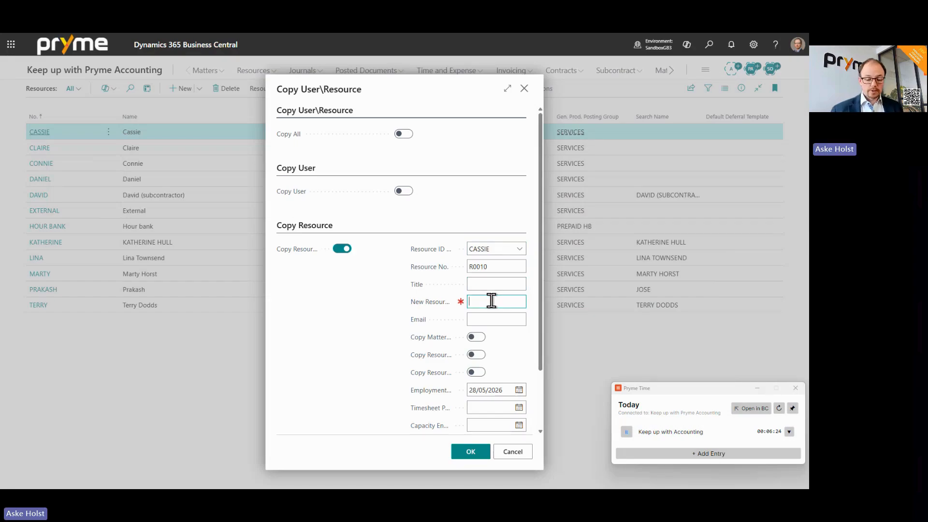
type("John")
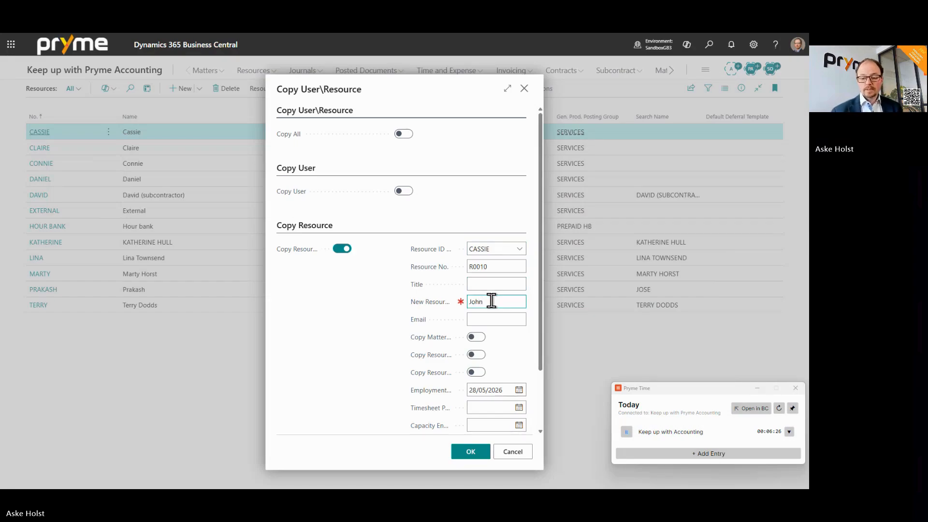
left_click(491, 314)
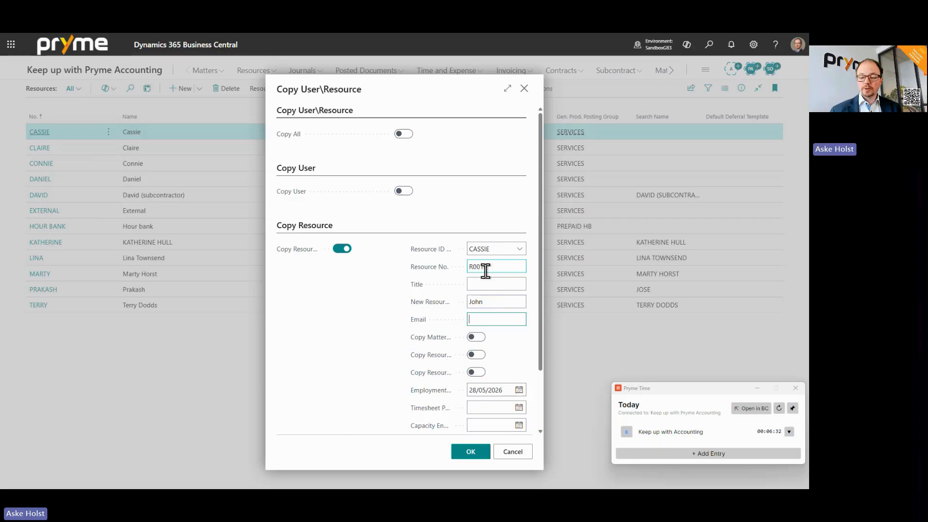
- Expand the Copy User\Resource dialog and examine the resource copy options and the employment, timesheet and capacity date fields
scroll(502, 338, "down", 1)
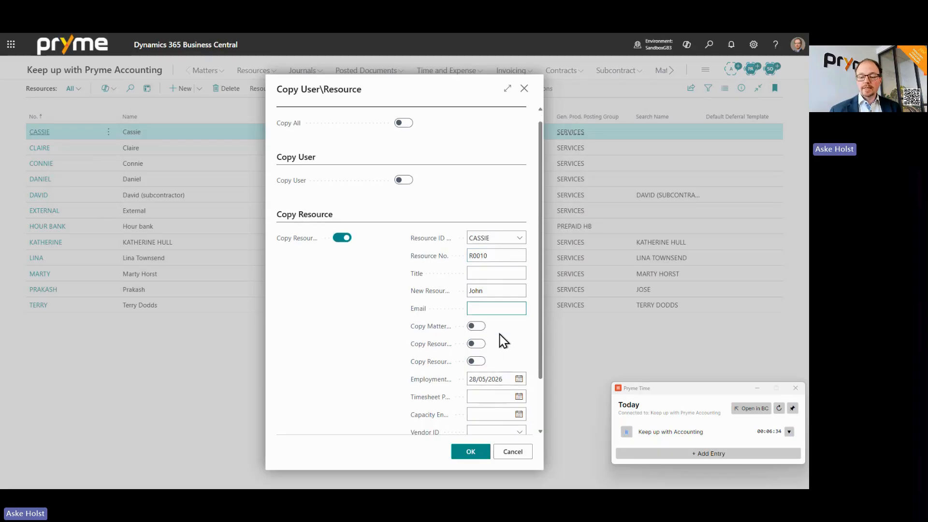
scroll(501, 338, "down", 2)
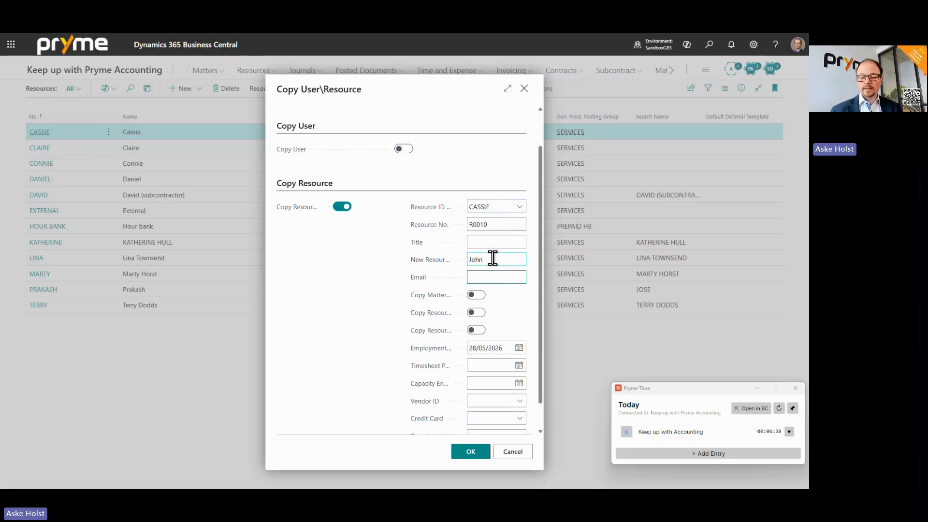
left_click(507, 89)
mouse_move(467, 305)
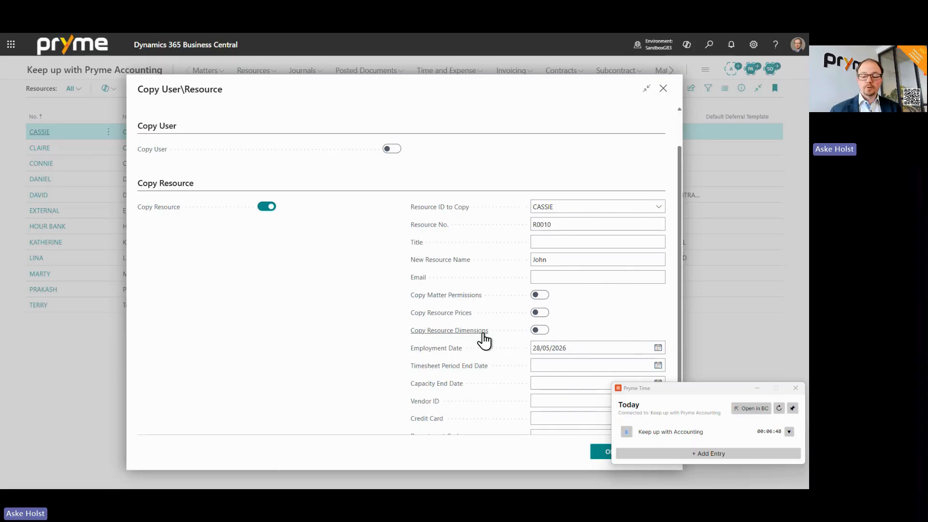
left_click(588, 344)
left_click(584, 366)
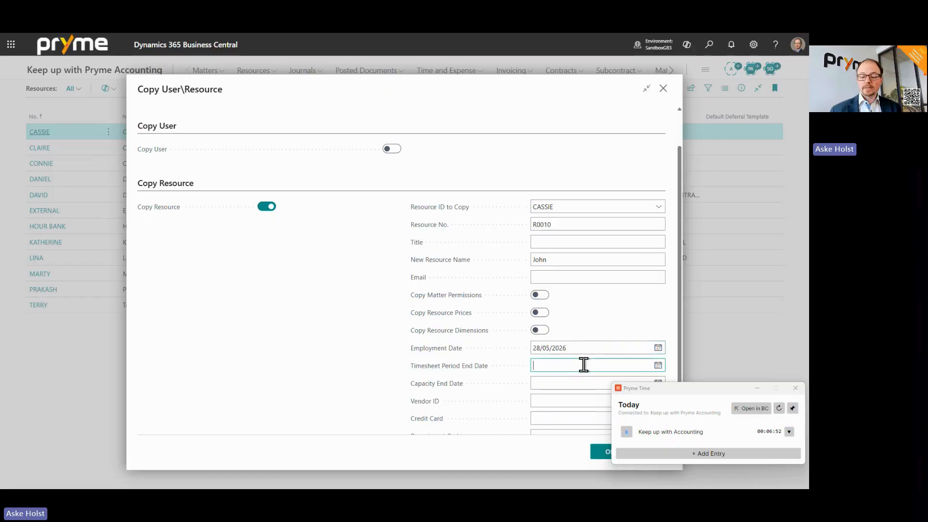
left_click(379, 364)
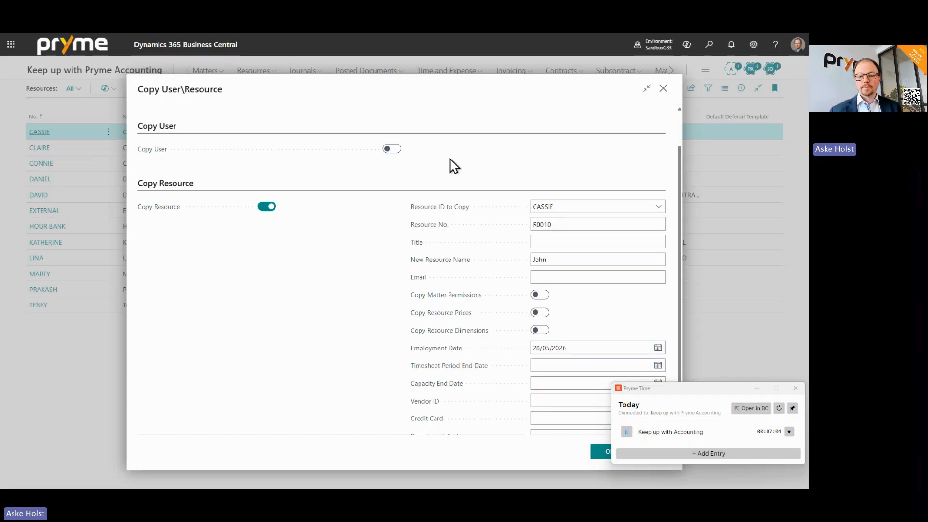
- Enable Copy User to review its user and permission options, and close the dialog without copying
left_click(391, 150)
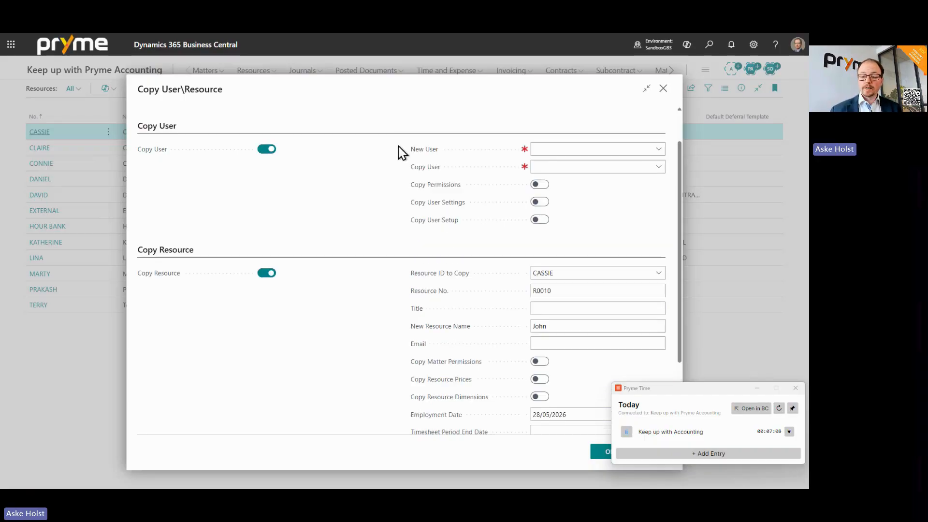
left_click(557, 145)
left_click(547, 162)
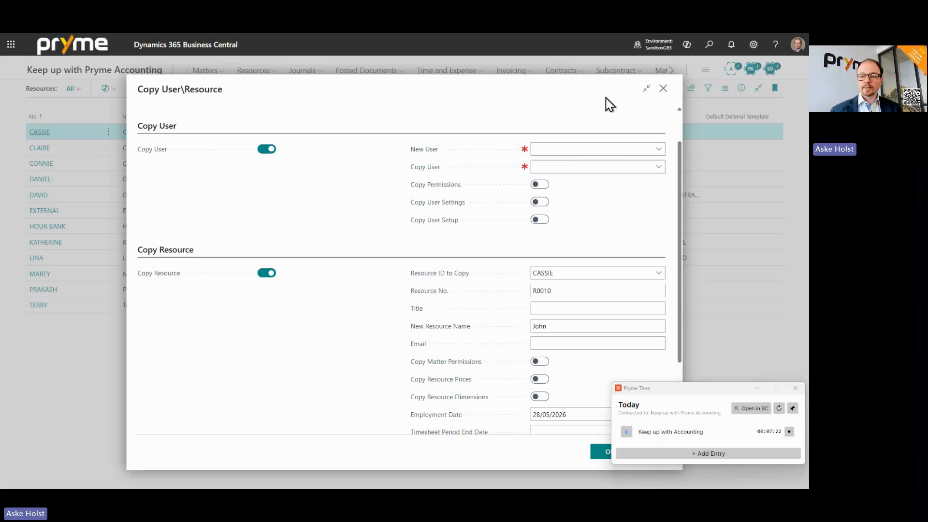
left_click(663, 89)
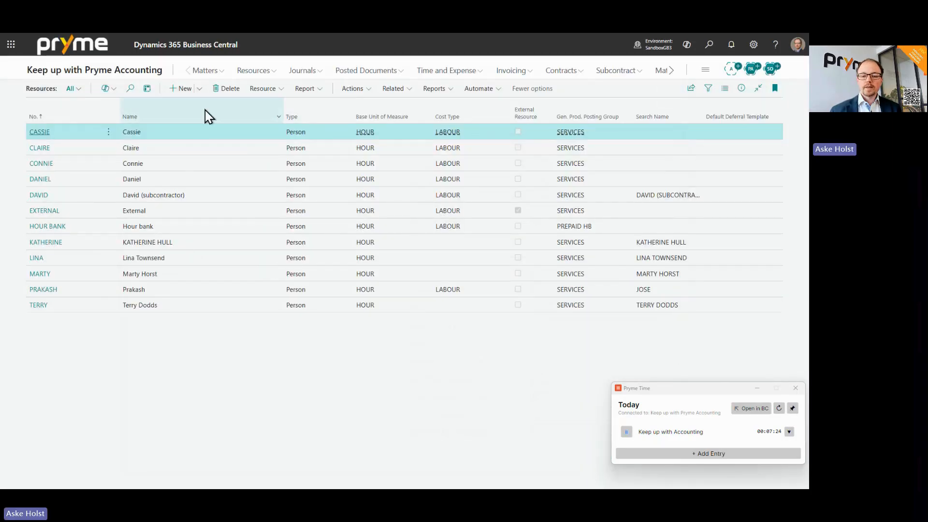
- View a blank new Resource Card and return to the home page without filling it in
left_click(182, 91)
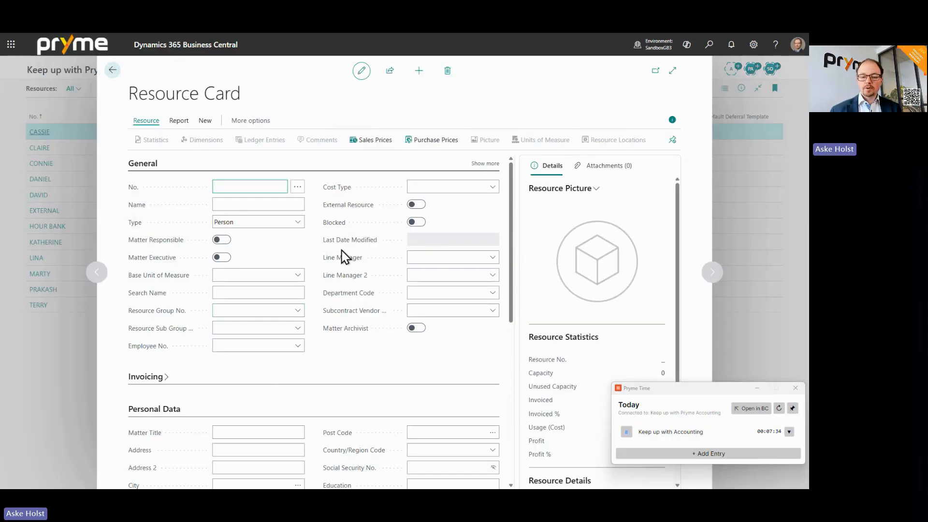
left_click(112, 71)
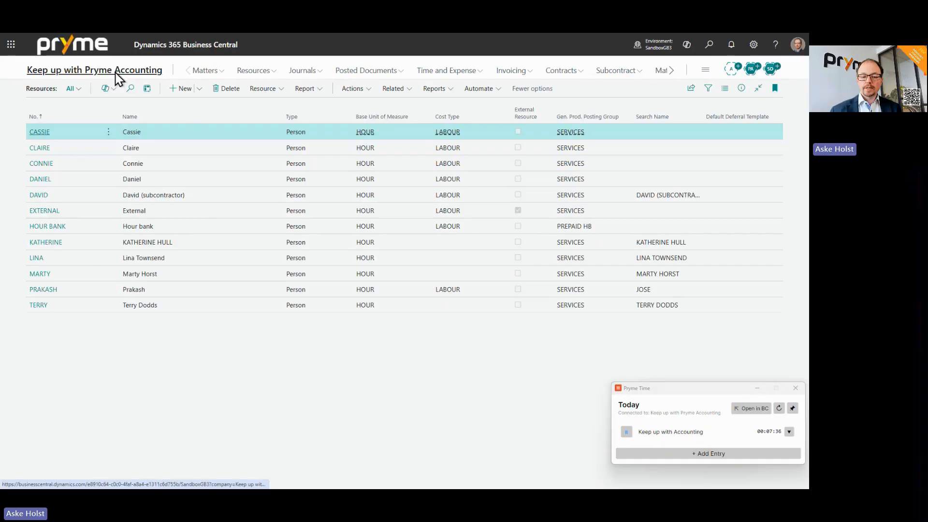
left_click(116, 73)
- Open the Resource Template setup list, view the ASSOC template's card, and return to the home page
left_click(150, 130)
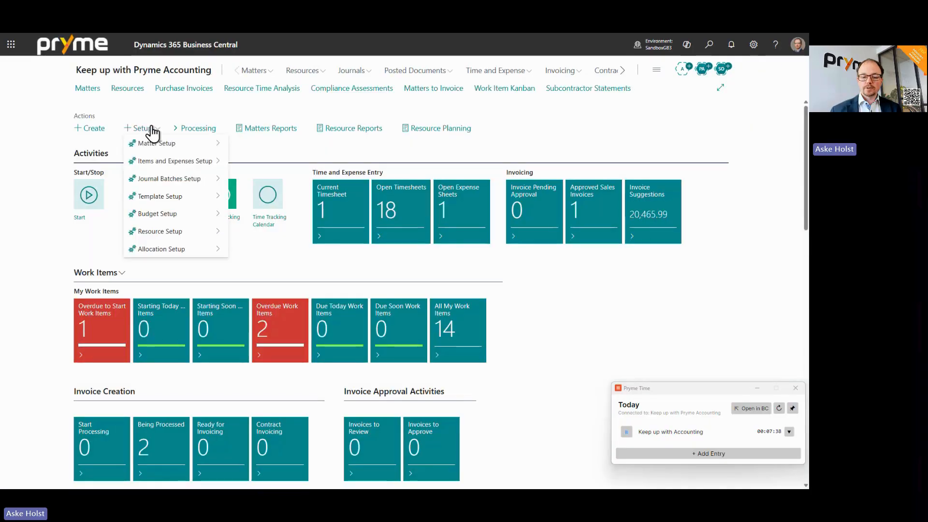
mouse_move(191, 198)
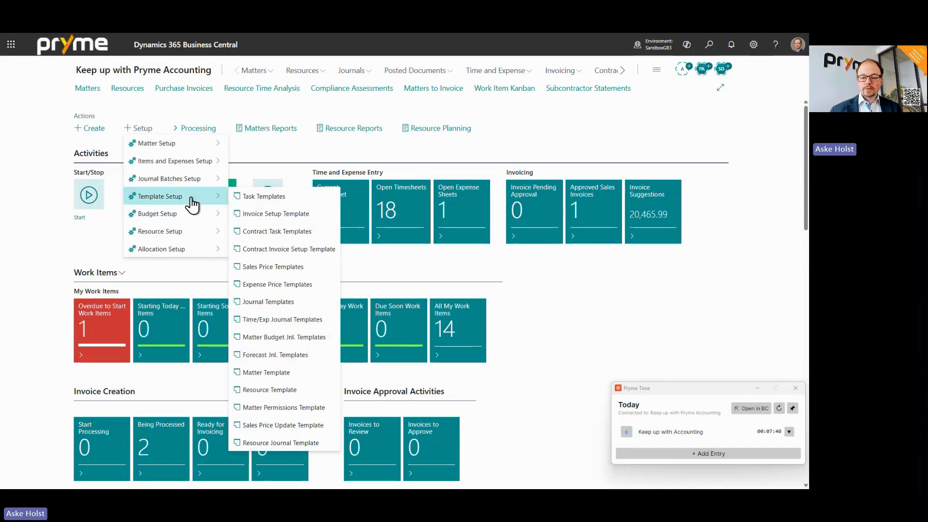
left_click(286, 391)
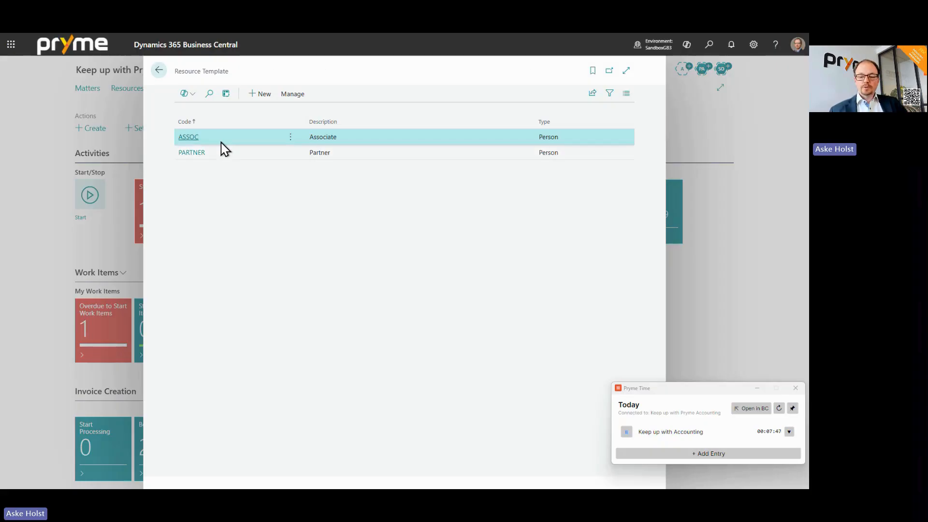
left_click(195, 139)
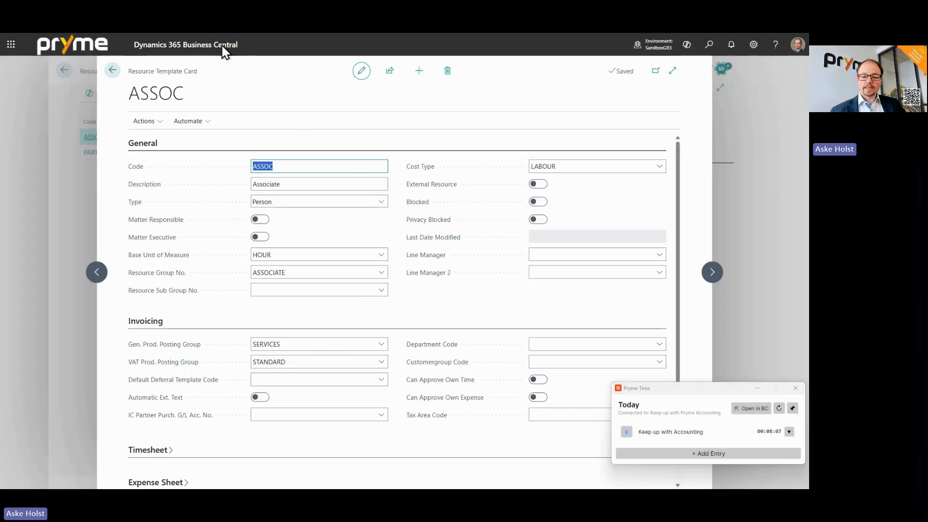
left_click(114, 72)
left_click(157, 73)
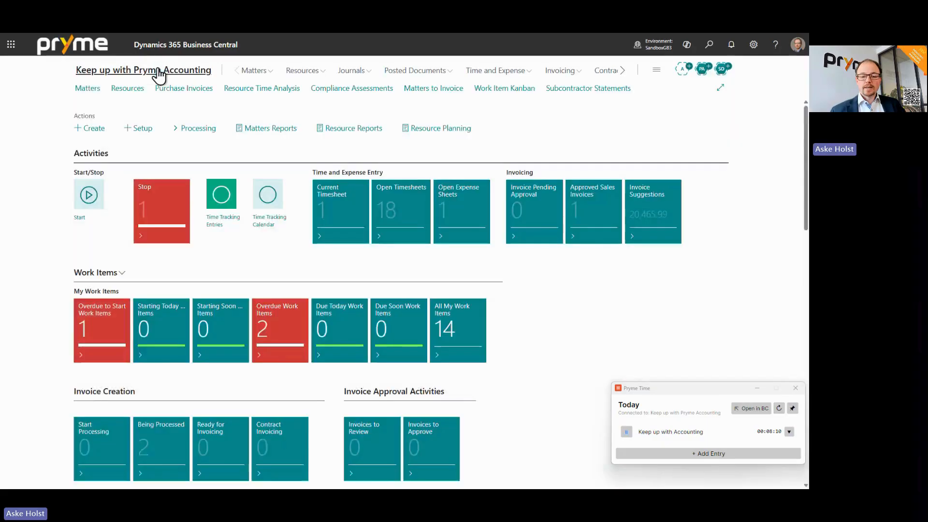
- Start another new resource from the Resources list, view its empty card, and go back to the home page
left_click(129, 89)
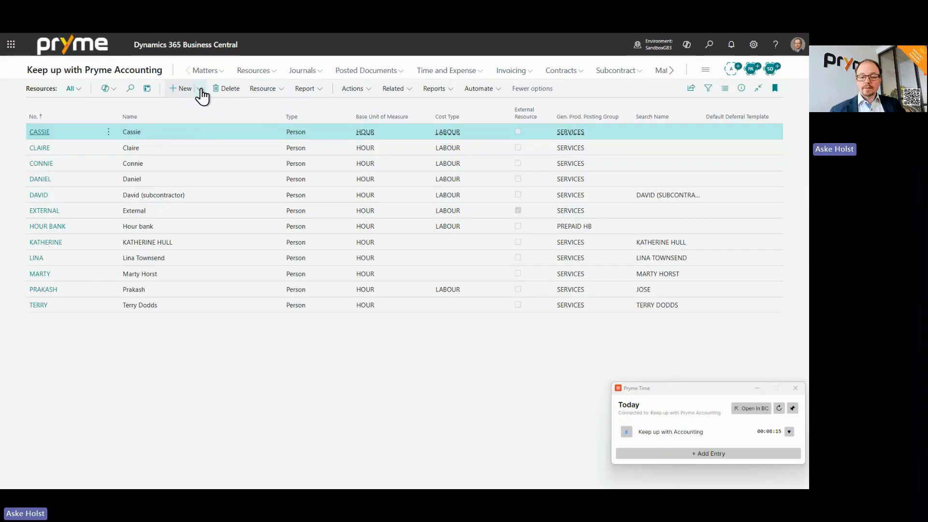
left_click(201, 90)
left_click(189, 106)
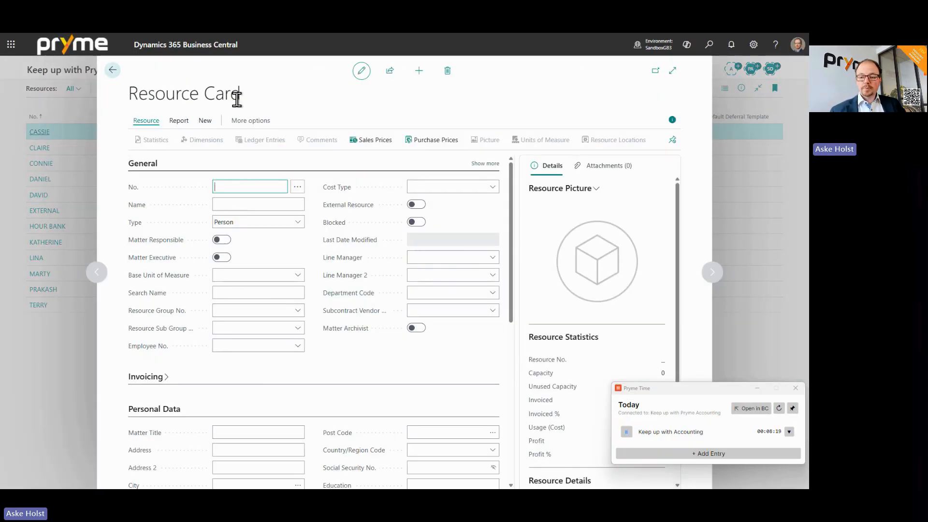
left_click(116, 72)
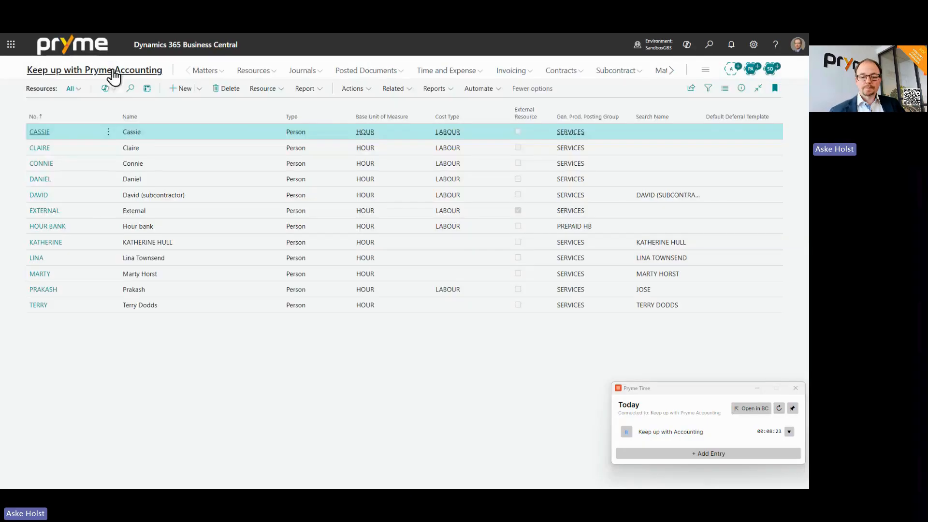
left_click(89, 72)
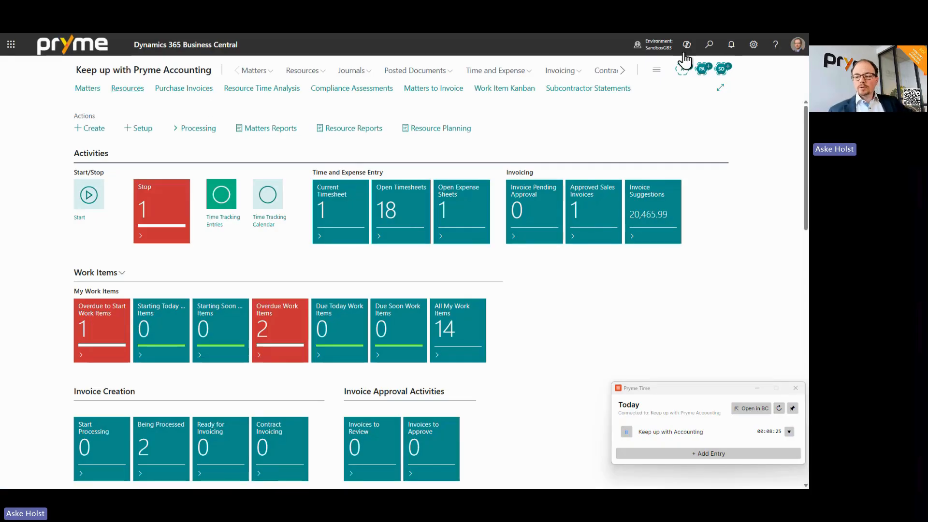
- Search for "import", open the Import Resources page, and expand it to full width
left_click(713, 44)
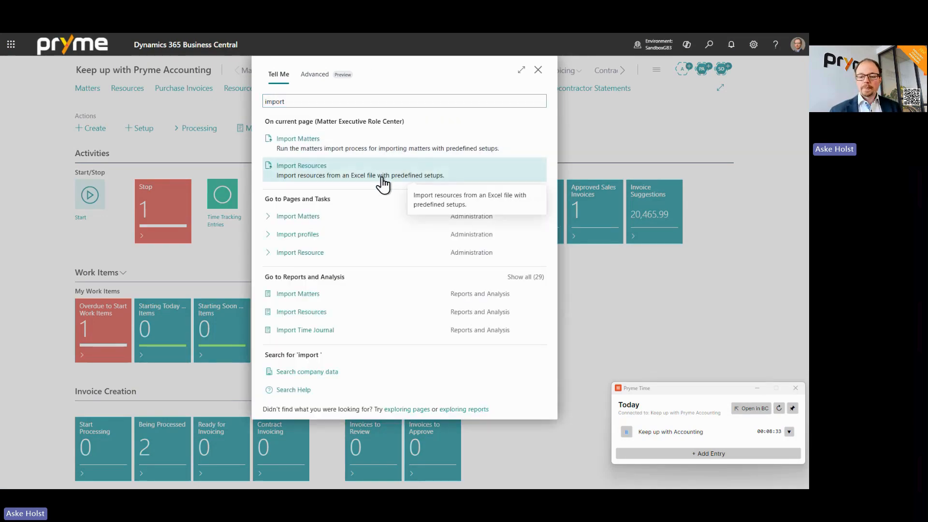
left_click(304, 172)
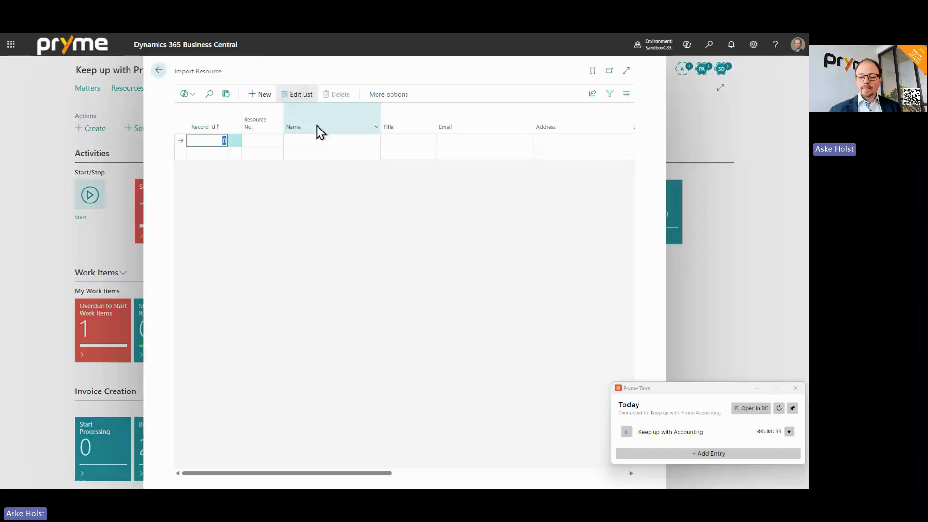
left_click(627, 70)
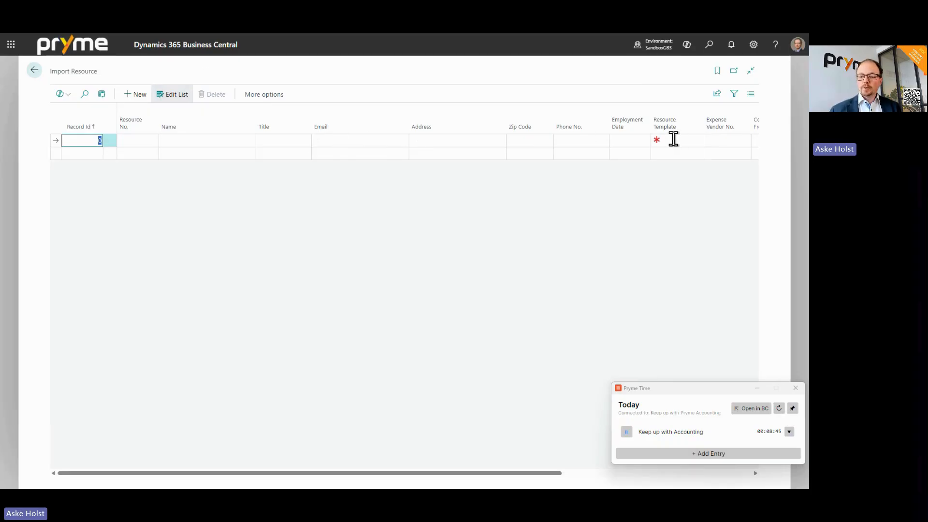
- Enter the new resource's name in the first import row and set its Resource Template to ASSOC
left_click(190, 140)
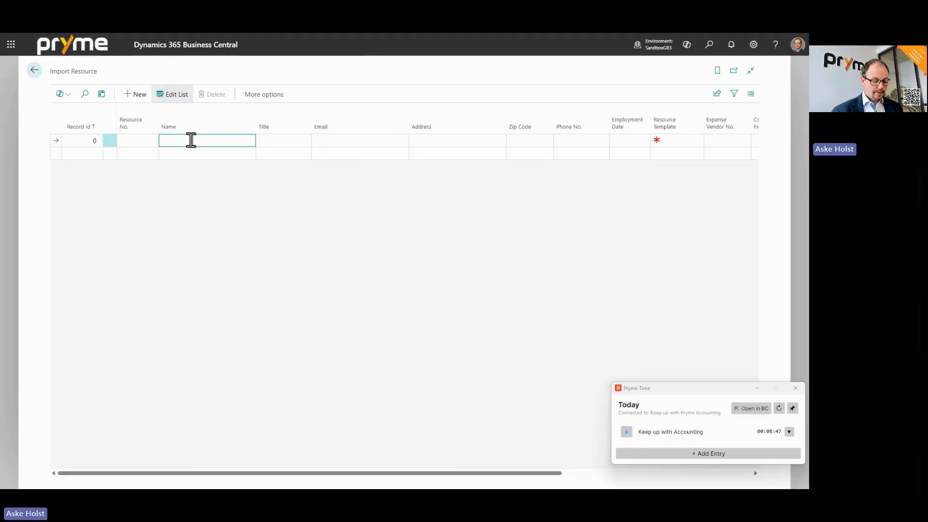
type("Alc")
key("BackSpace")
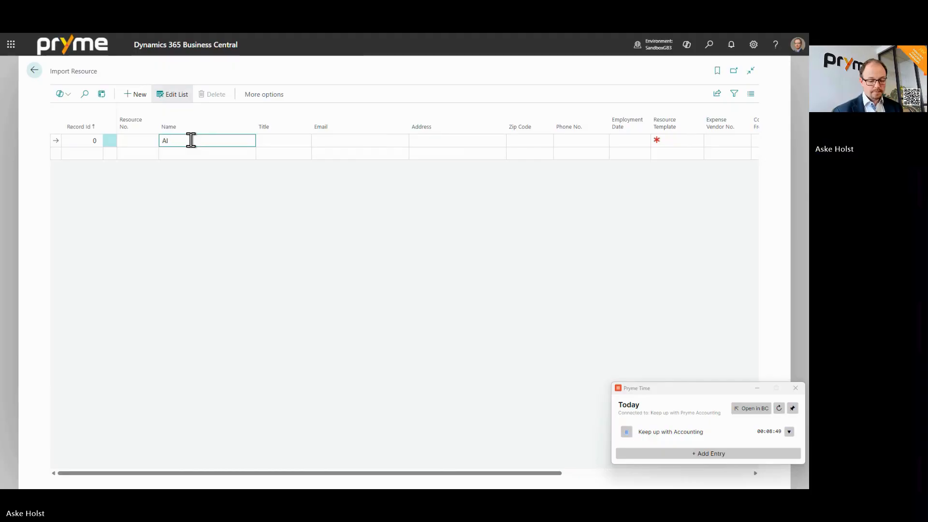
type("ice")
key("Tab")
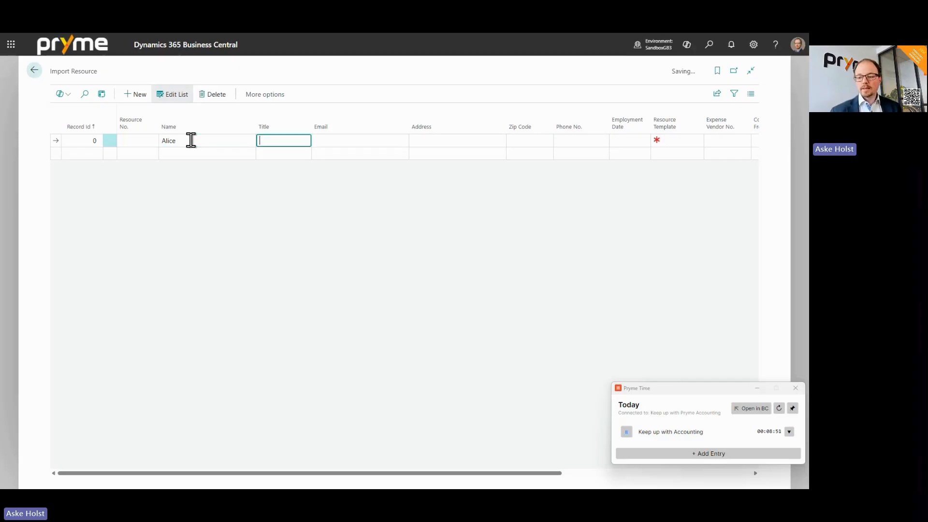
left_click(667, 140)
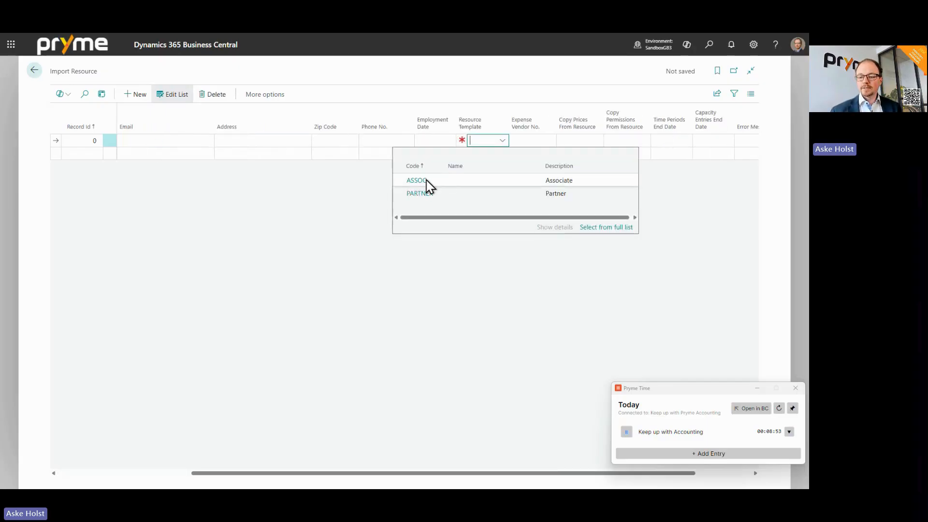
left_click(426, 180)
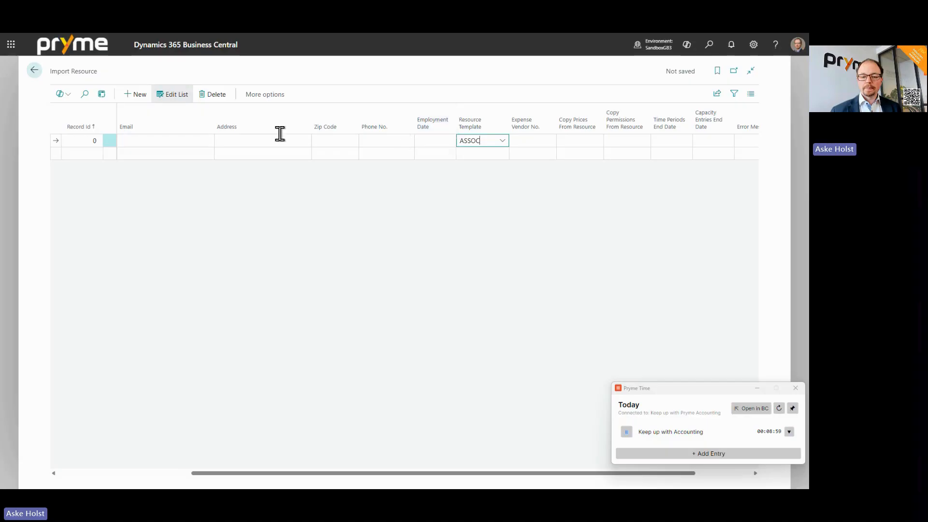
- Review the available resource import actions and leave the Import Resource page without running any of them
left_click(268, 97)
left_click(269, 97)
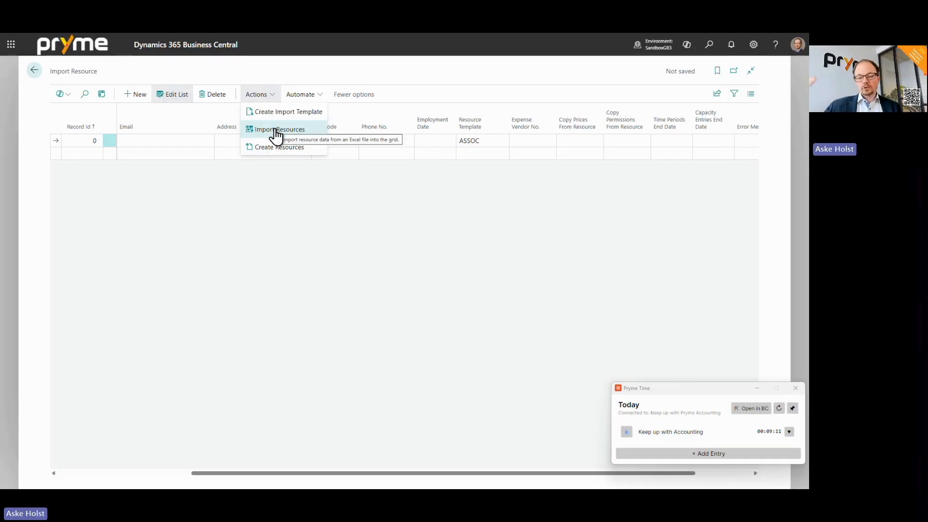
left_click(263, 83)
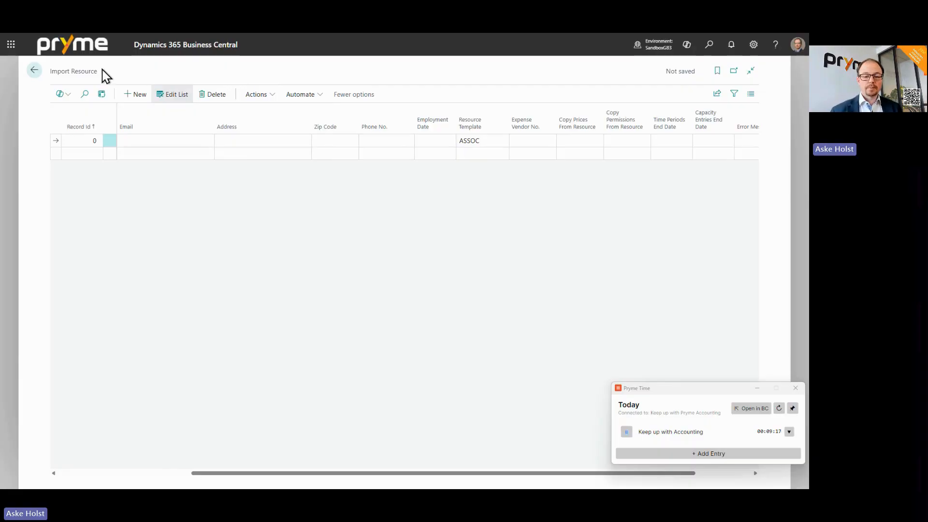
left_click(35, 71)
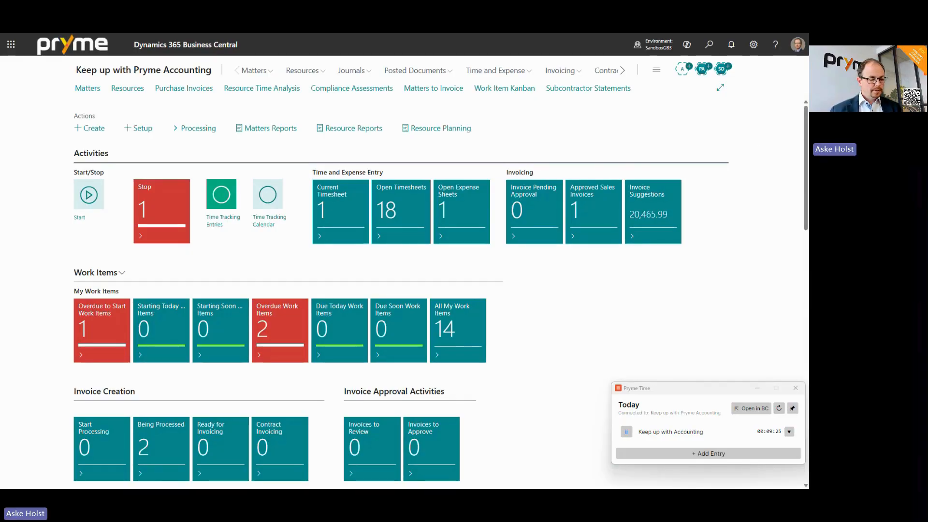
key("alt+Tab")
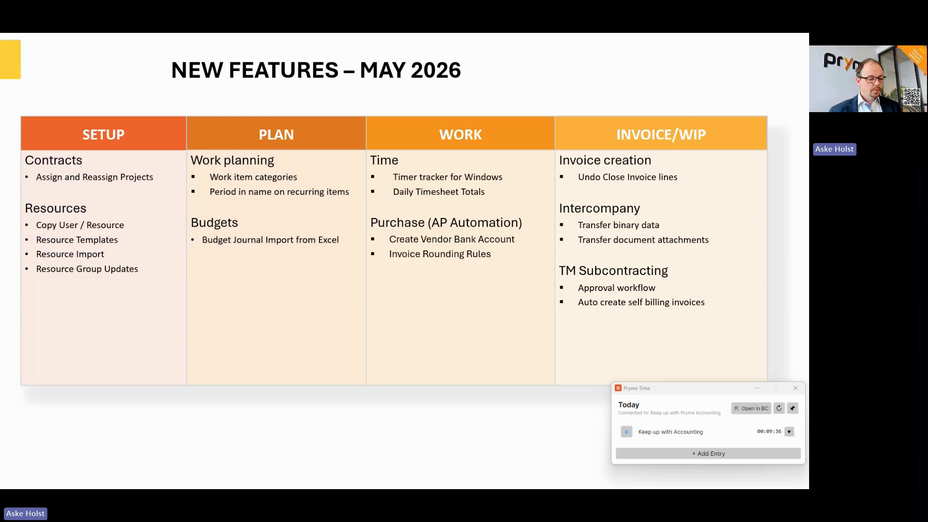
key("alt+Tab")
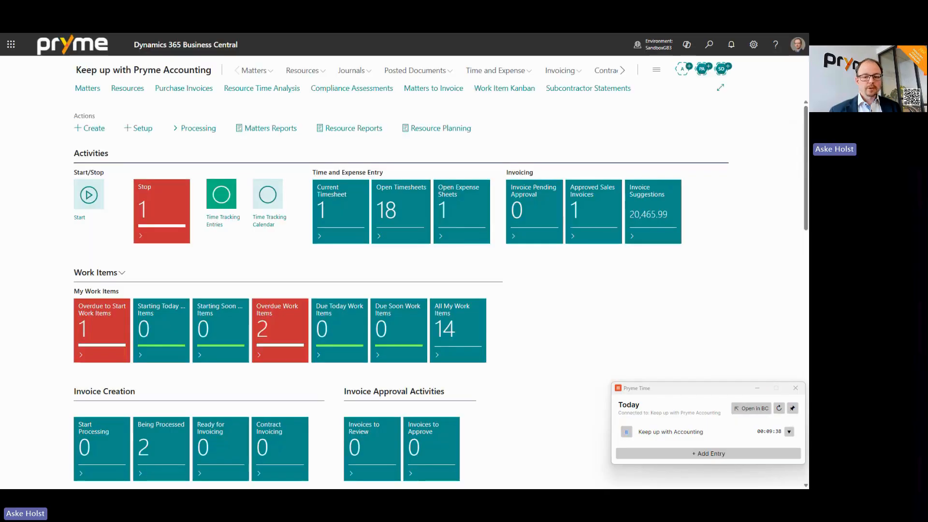
- Open the first resource's card from the Resources list and change its Resource Group No. to PARTNER
left_click(128, 89)
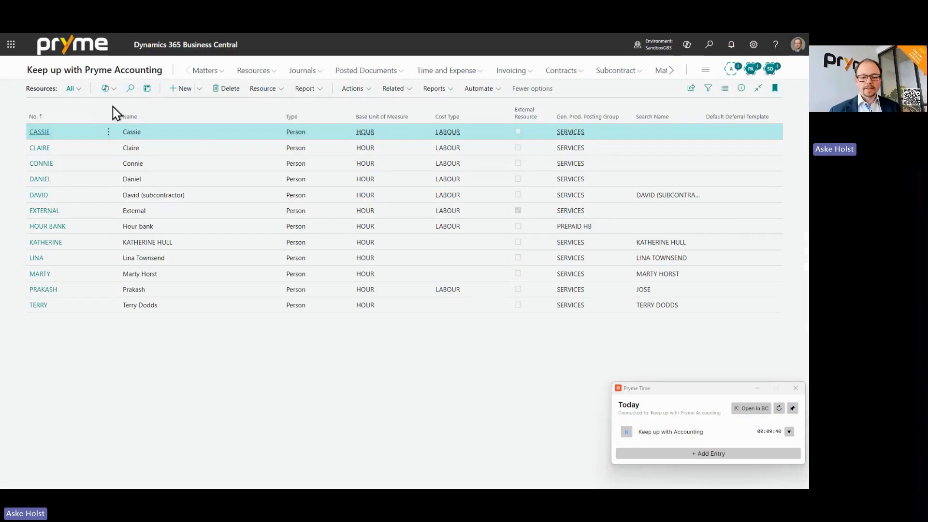
left_click(45, 131)
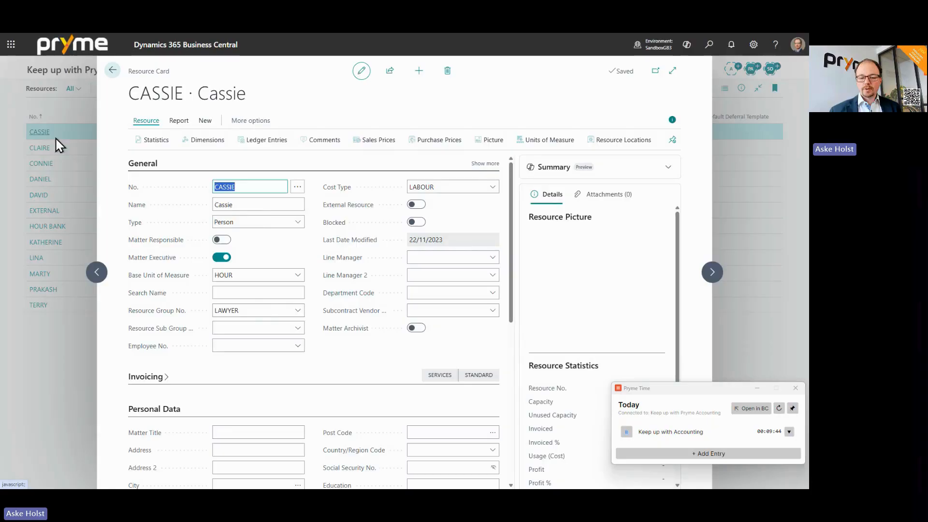
left_click(261, 310)
left_click(292, 312)
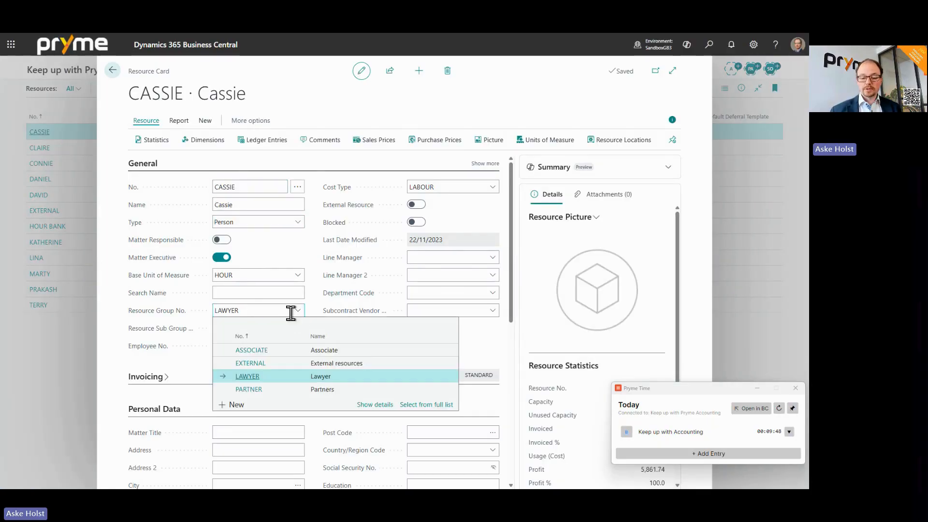
left_click(257, 390)
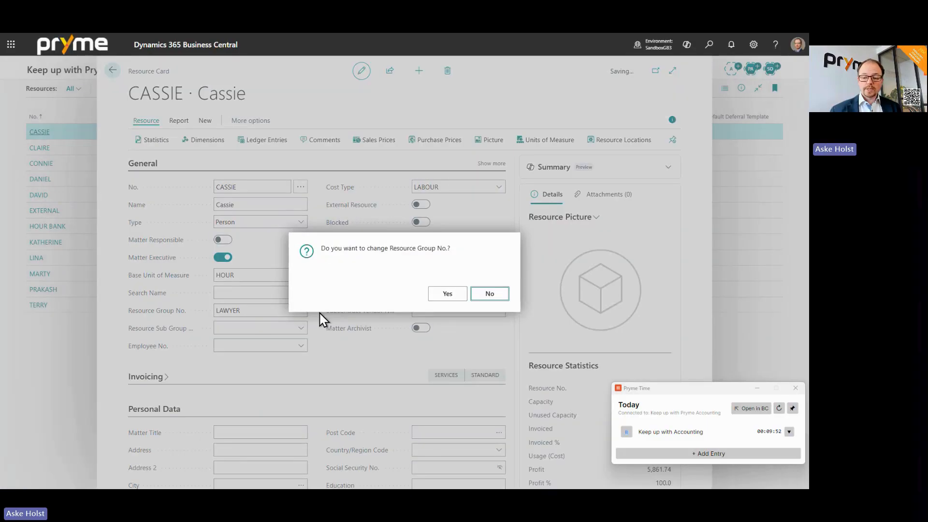
left_click(446, 295)
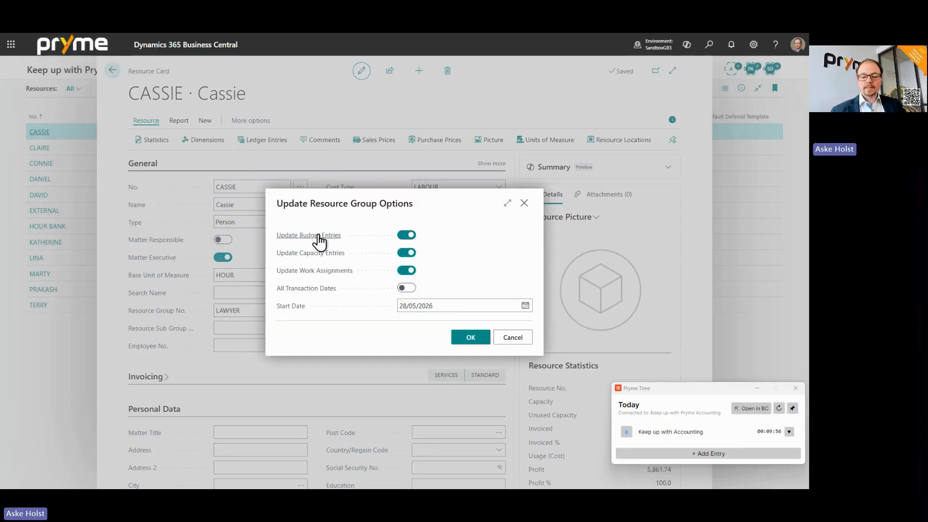
- Review the Update Resource Group Options, cancel them, and return to the Resources list
mouse_move(322, 242)
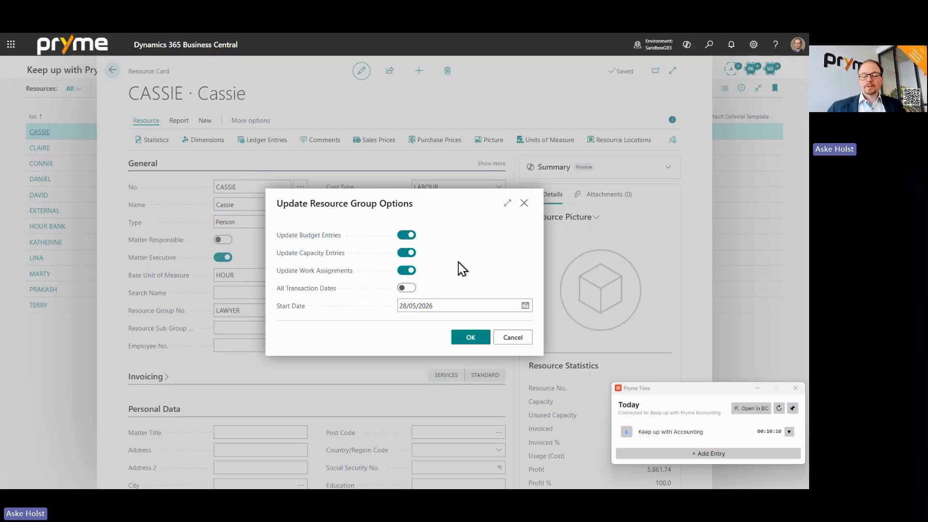
left_click(529, 338)
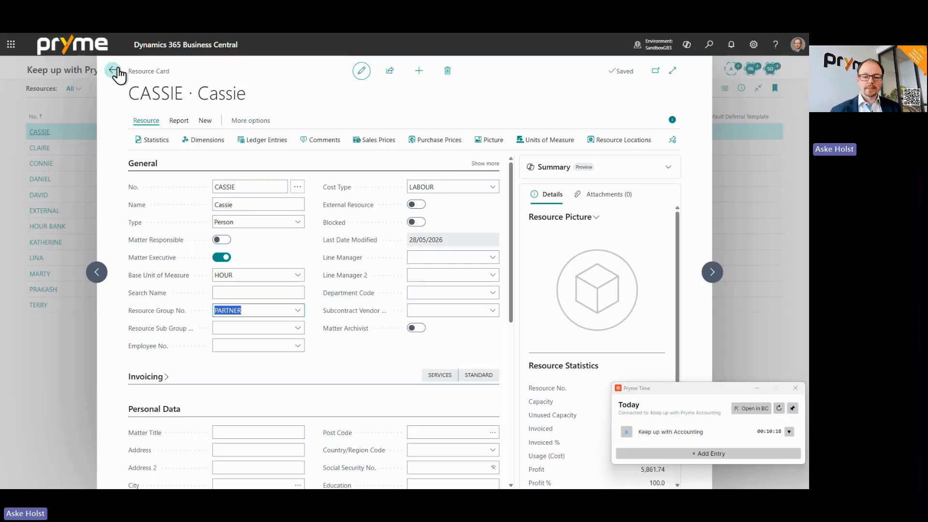
left_click(114, 72)
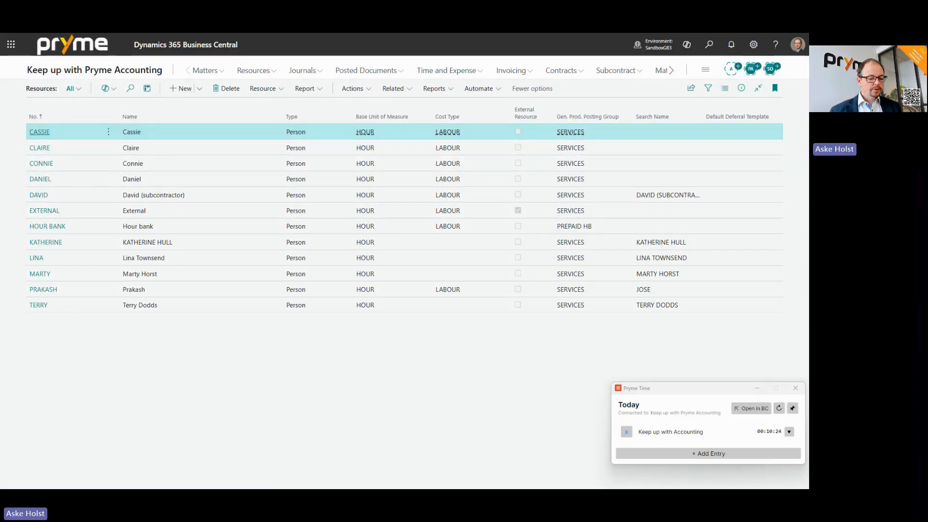
key("alt+Tab")
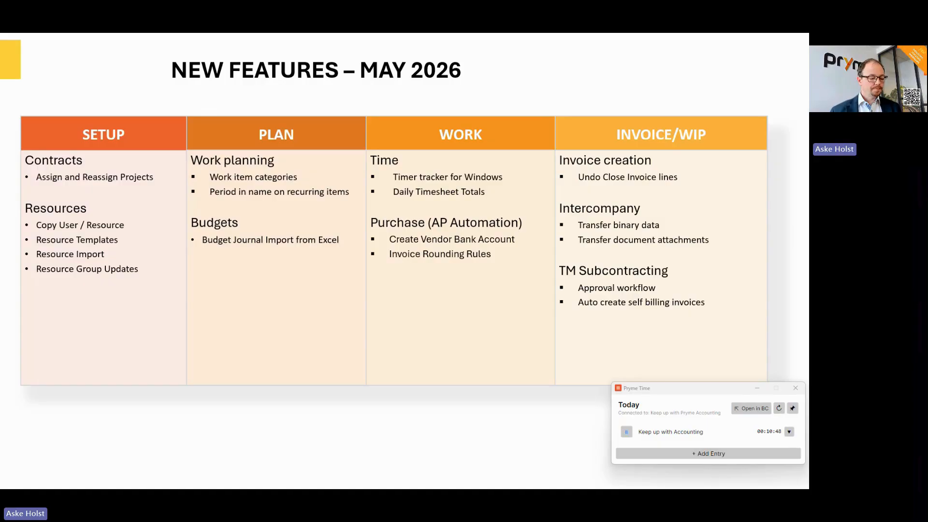
key("alt+Tab")
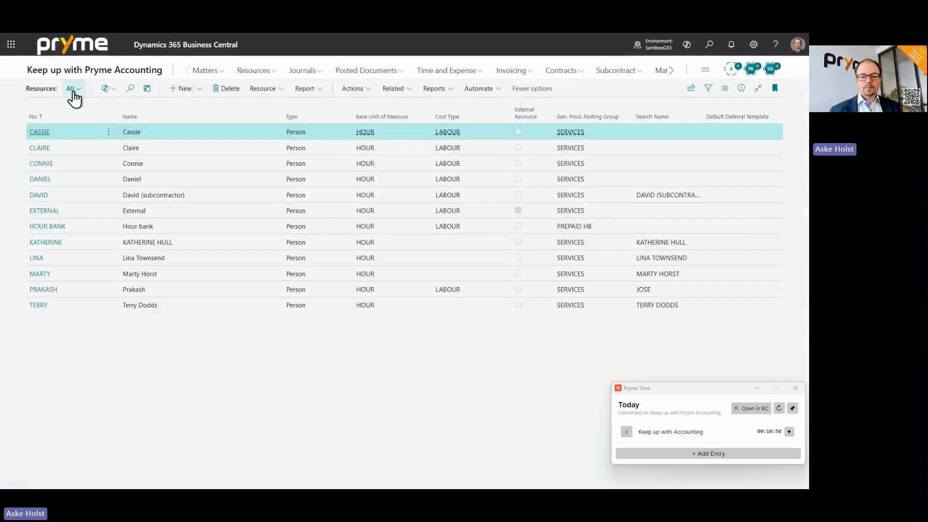
- Open the Trey Research matter "Ongoing questions" from the Matters list and show the Not Started work items of its Recurring services task
left_click(79, 74)
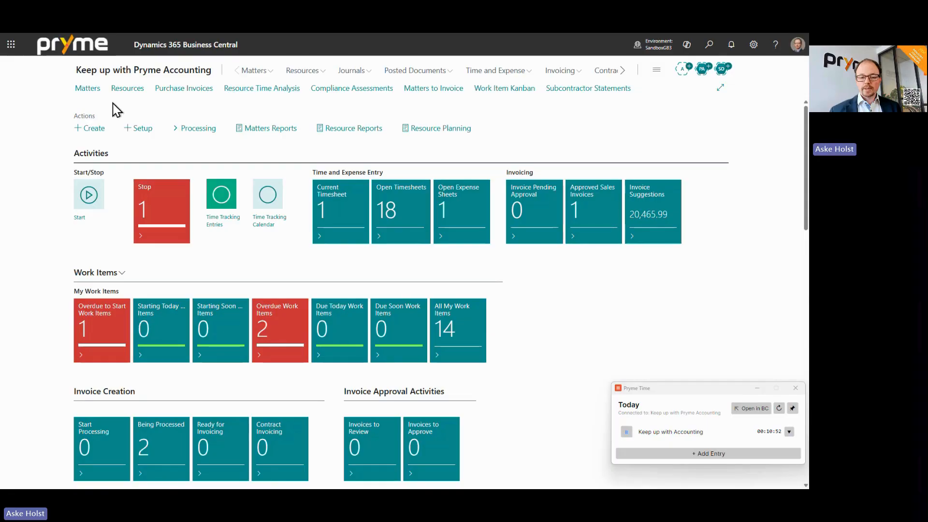
left_click(93, 91)
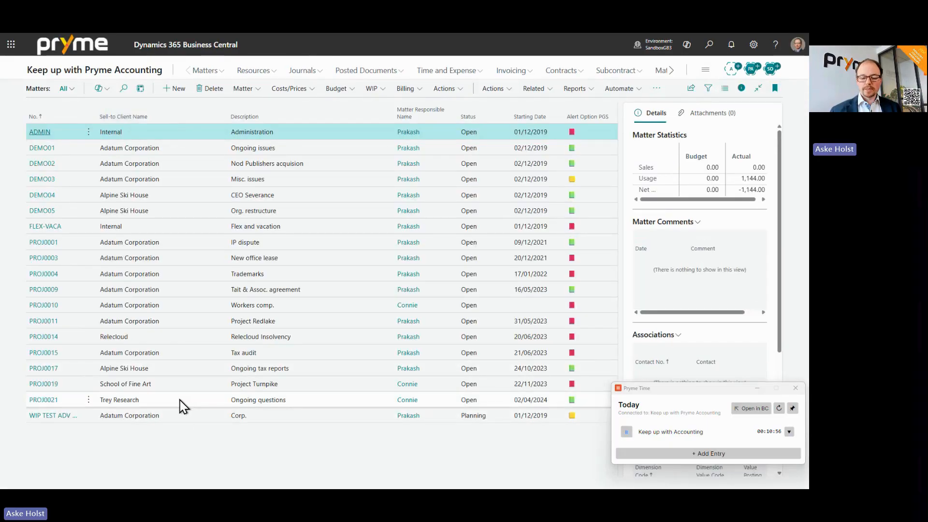
left_click(183, 405)
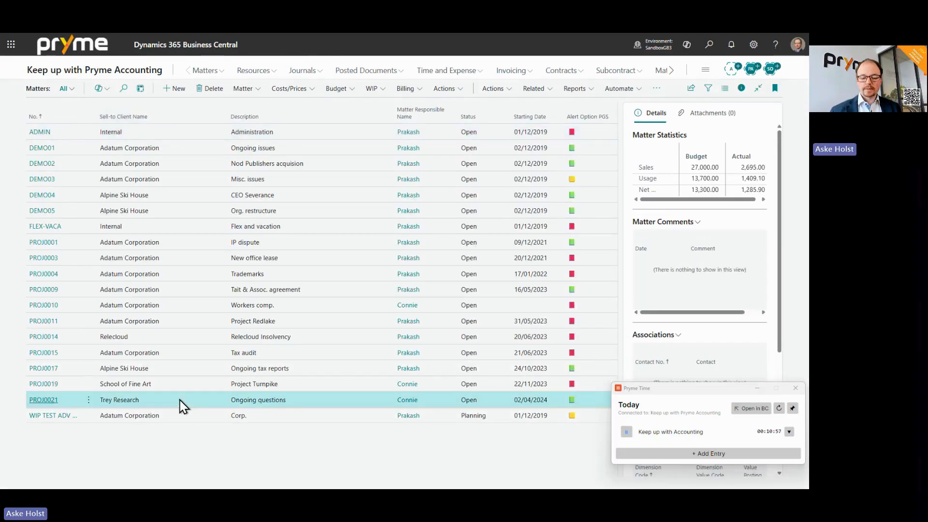
left_click(43, 401)
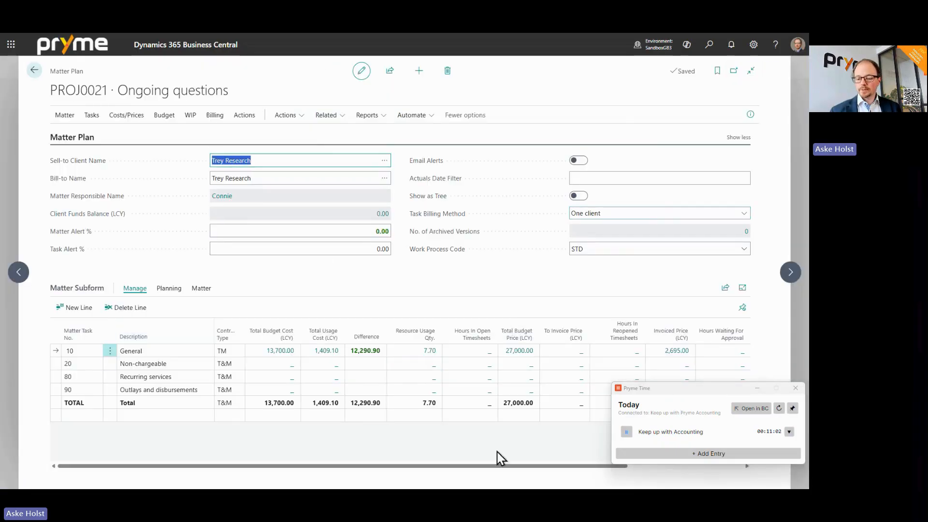
left_click_drag(484, 469, 644, 470)
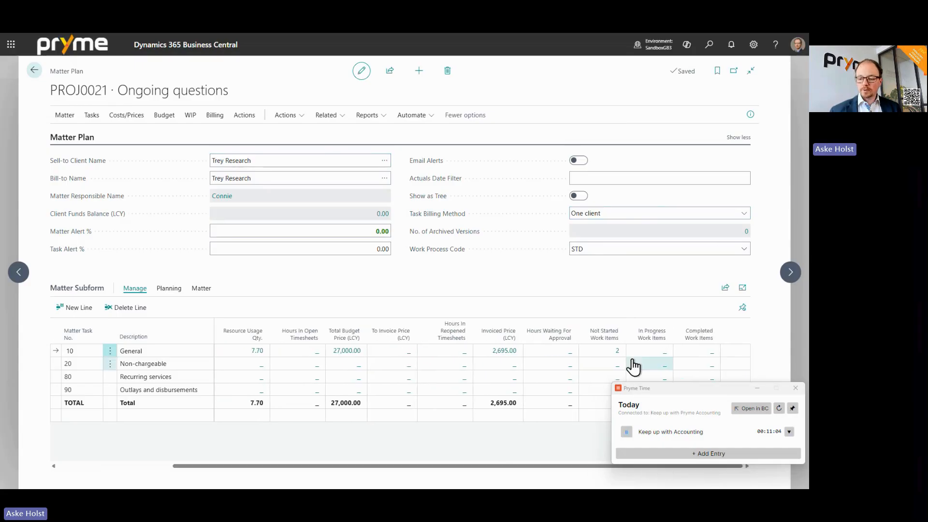
left_click(610, 381)
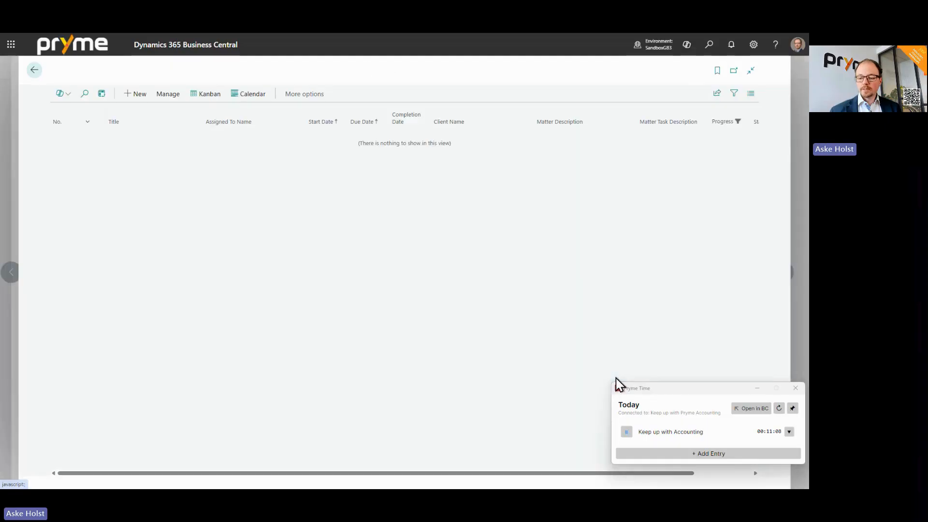
- Create a new work item for Recurring services and apply the Payroll template, replacing the existing field data
left_click(138, 95)
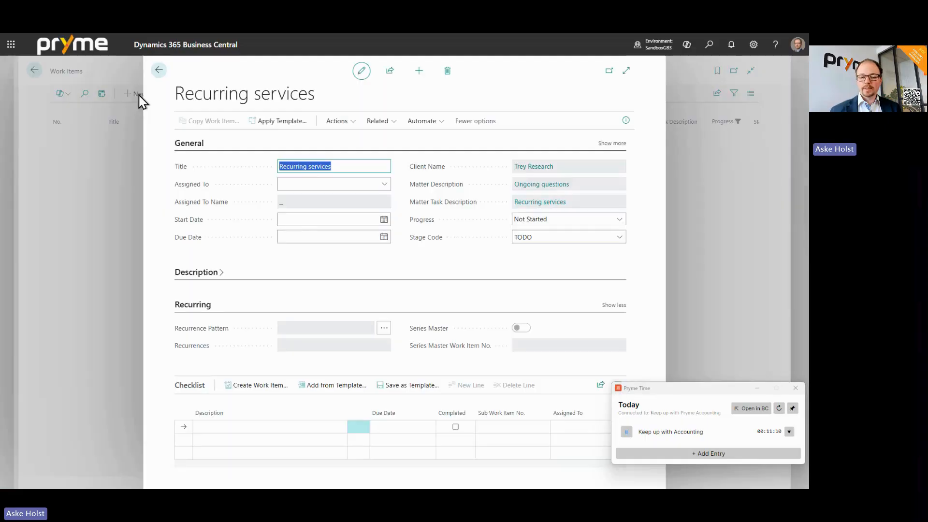
left_click(295, 123)
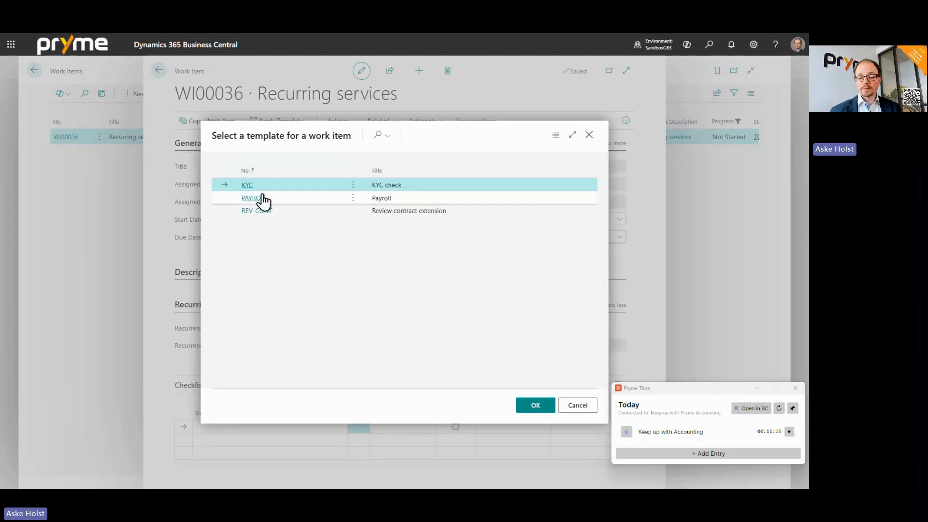
left_click(261, 199)
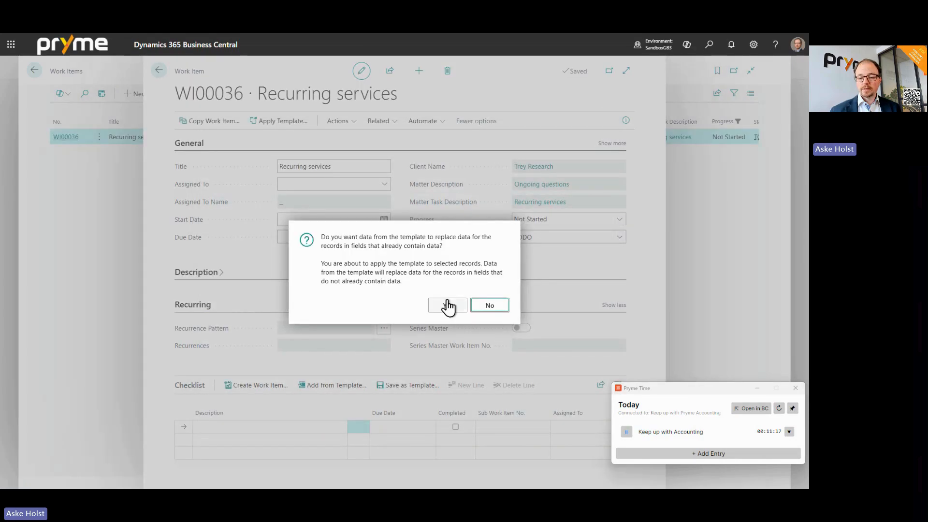
left_click(447, 306)
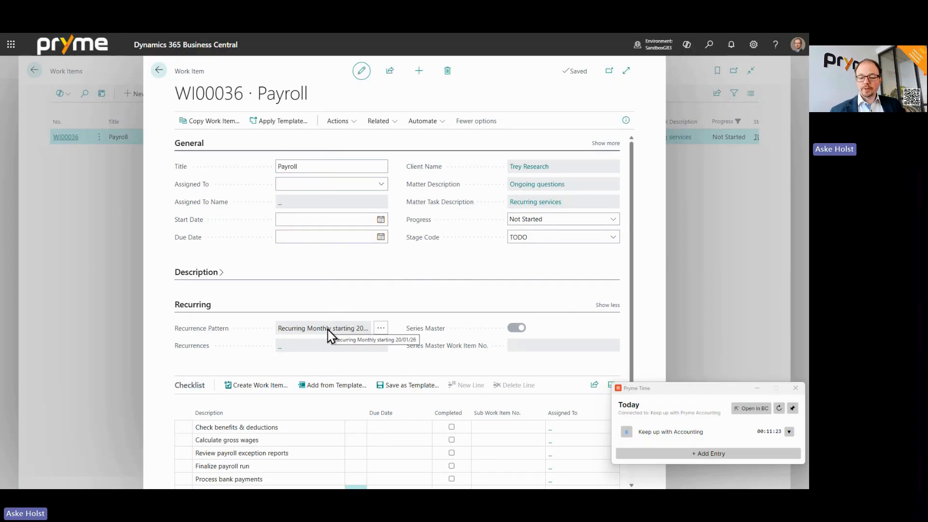
- Try to open the Payroll work item's recurrence pattern, and set its Start Date to 20/01/2026
left_click(381, 328)
left_click(482, 305)
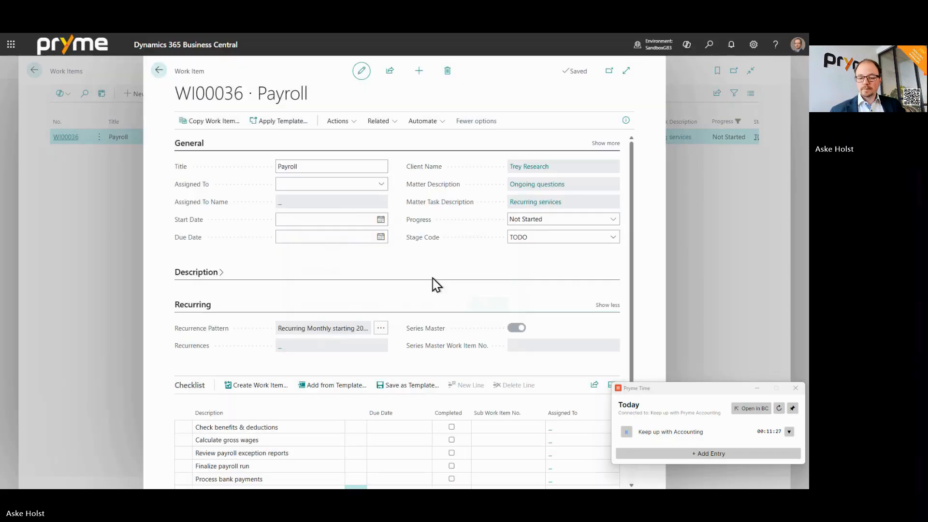
left_click(374, 220)
left_click(381, 220)
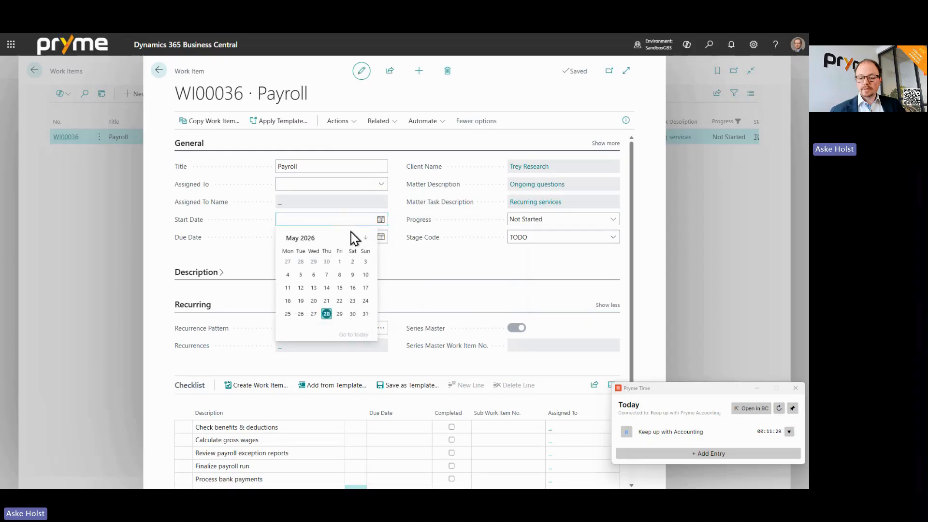
left_click(353, 238)
left_click(352, 238)
left_click(353, 238)
left_click(352, 238)
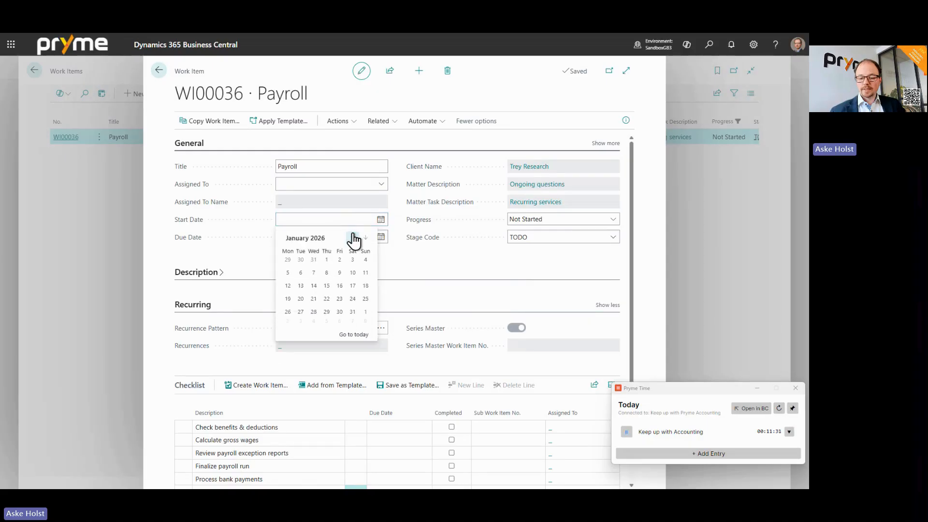
left_click(301, 301)
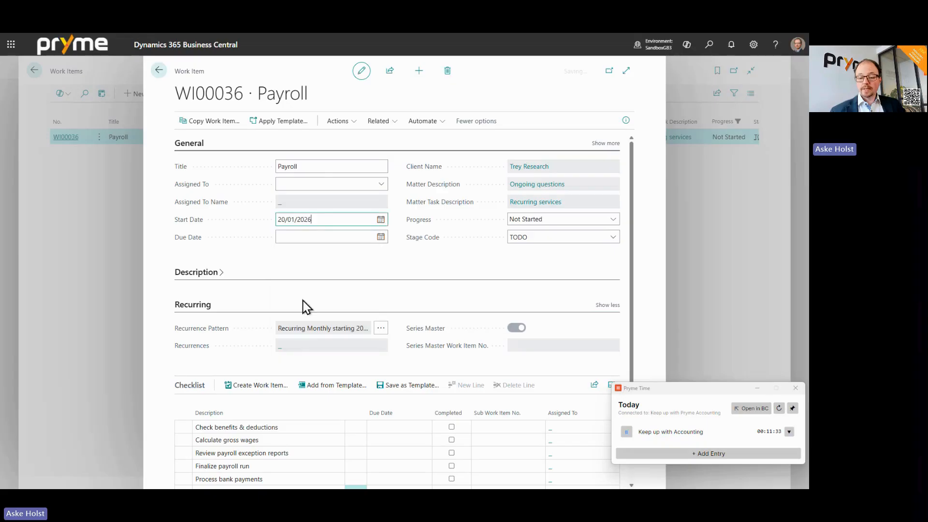
- Set the Payroll work item's Due Date to 25/01/2026
left_click(381, 237)
left_click(352, 255)
left_click(353, 255)
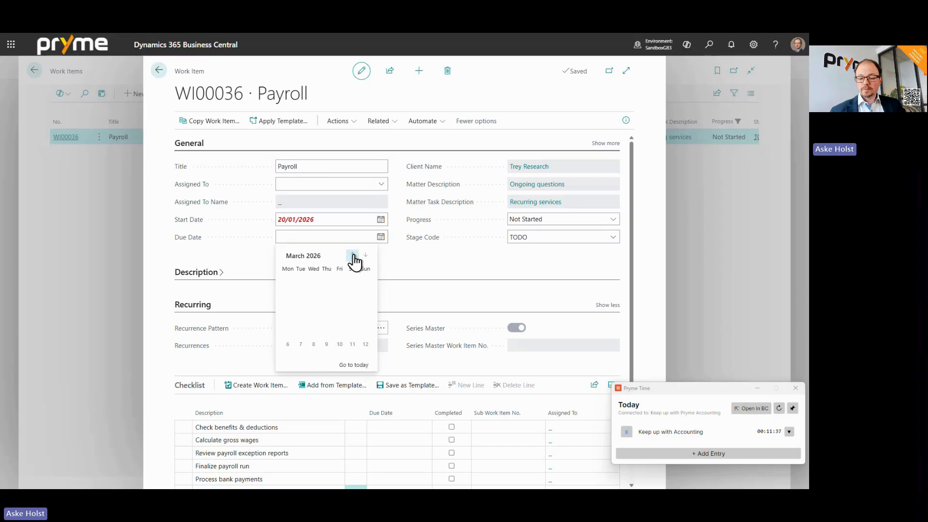
left_click(352, 255)
left_click(353, 255)
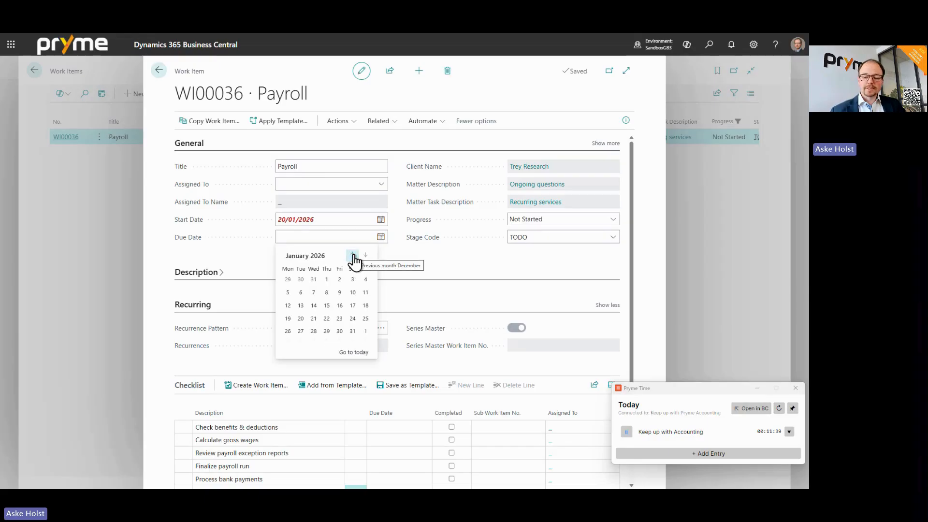
left_click(365, 319)
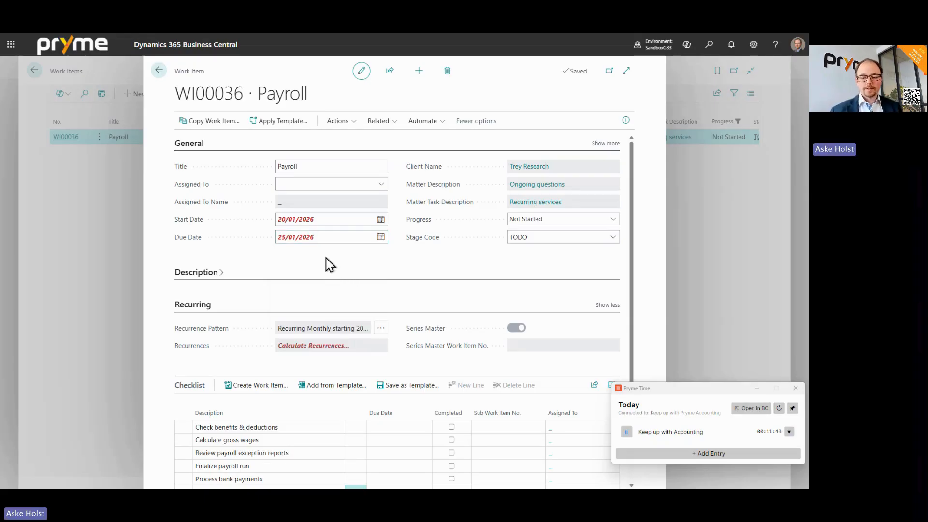
- Try to calculate the recurrences, and review and accept the monthly recurrence schedule of the Payroll work item
left_click(314, 348)
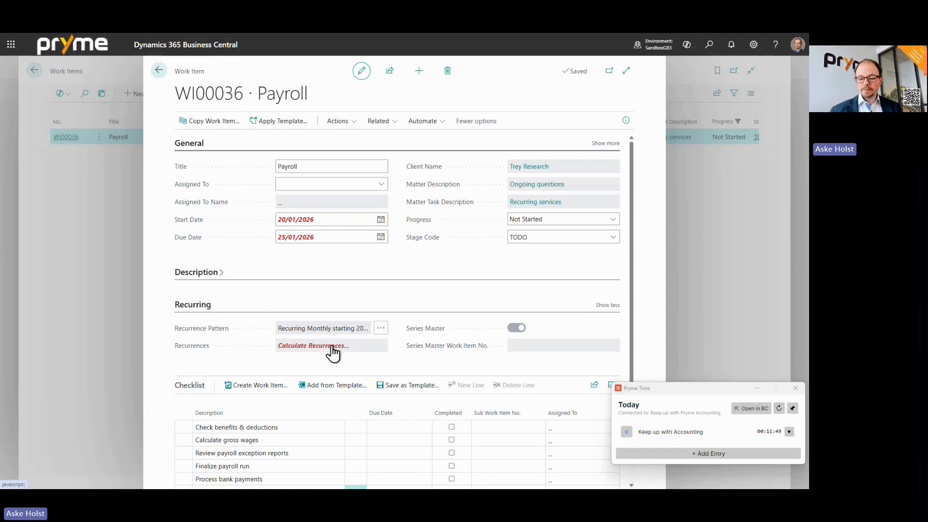
left_click(380, 329)
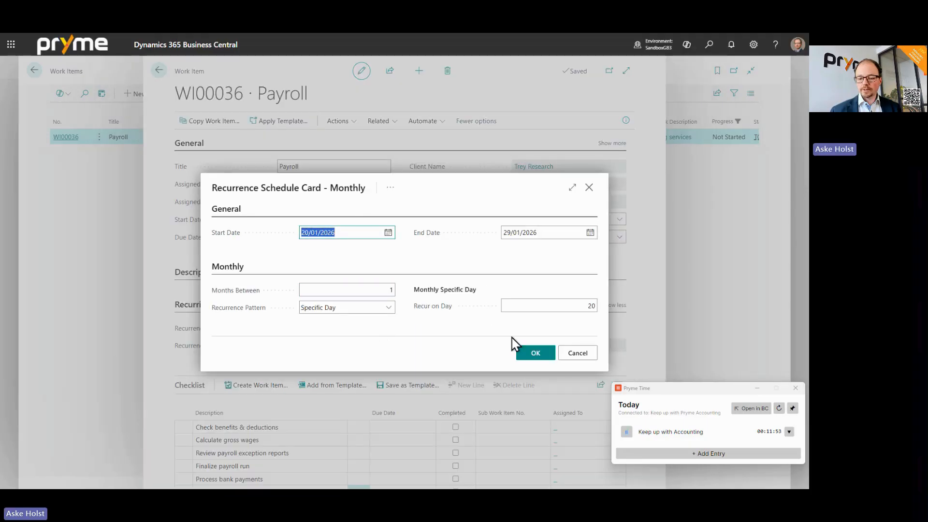
left_click(538, 355)
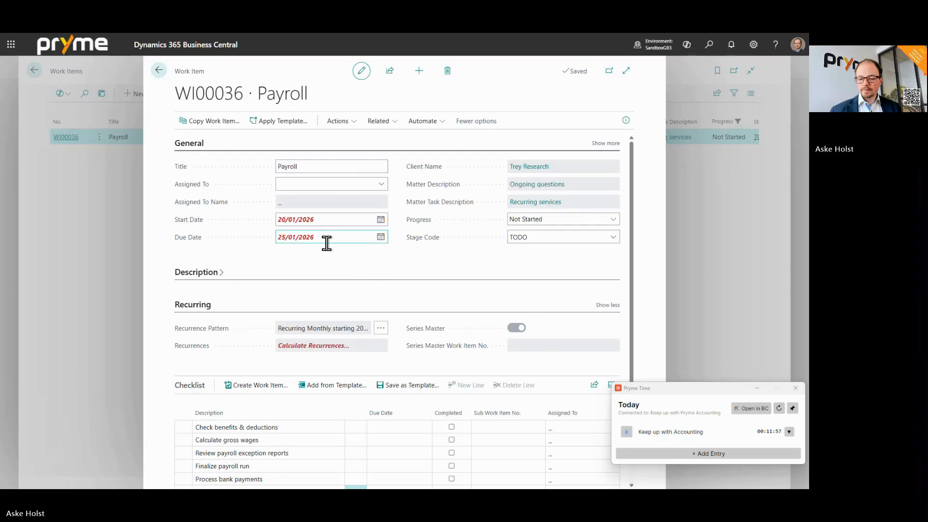
left_click(326, 217)
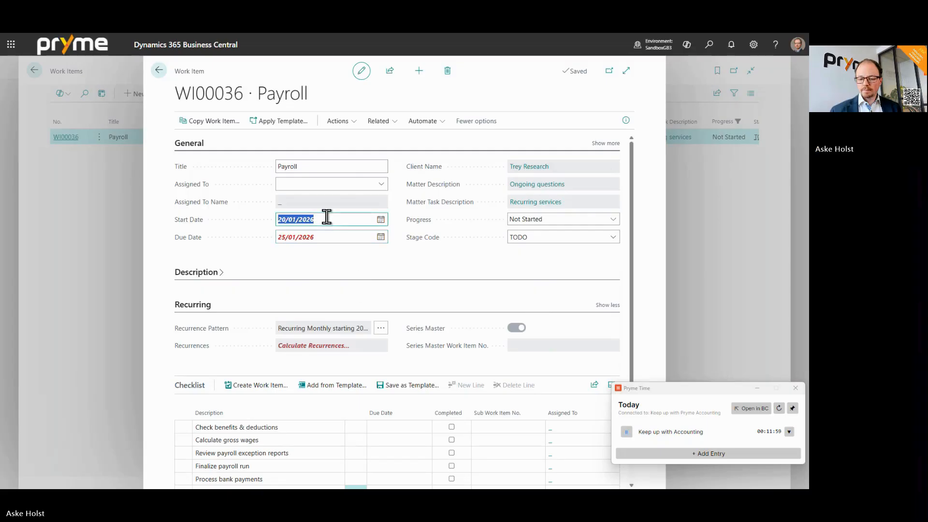
left_click(327, 218)
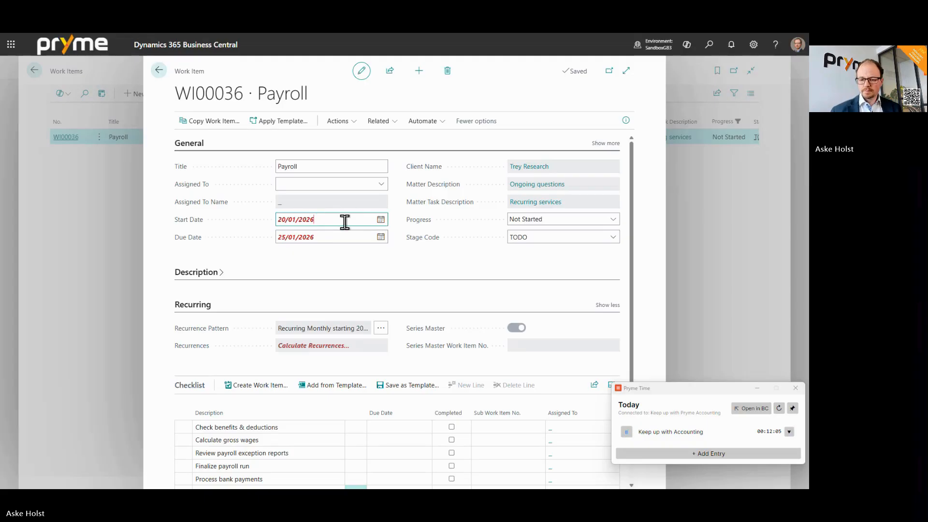
left_click(380, 220)
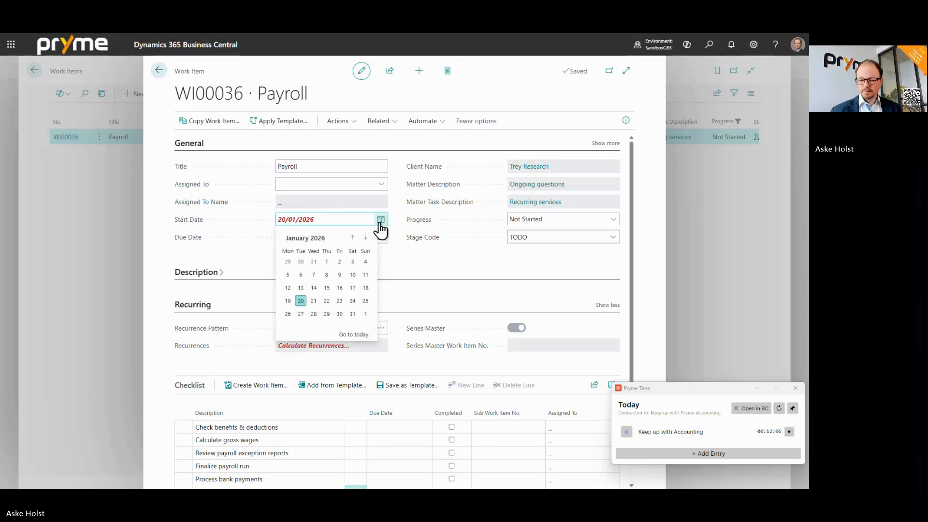
left_click(413, 258)
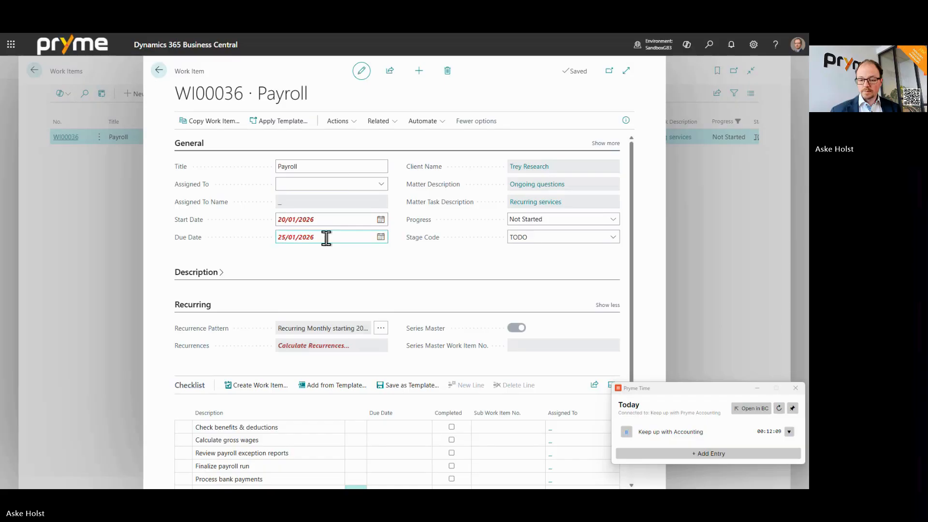
left_click(329, 221)
key("BackSpace")
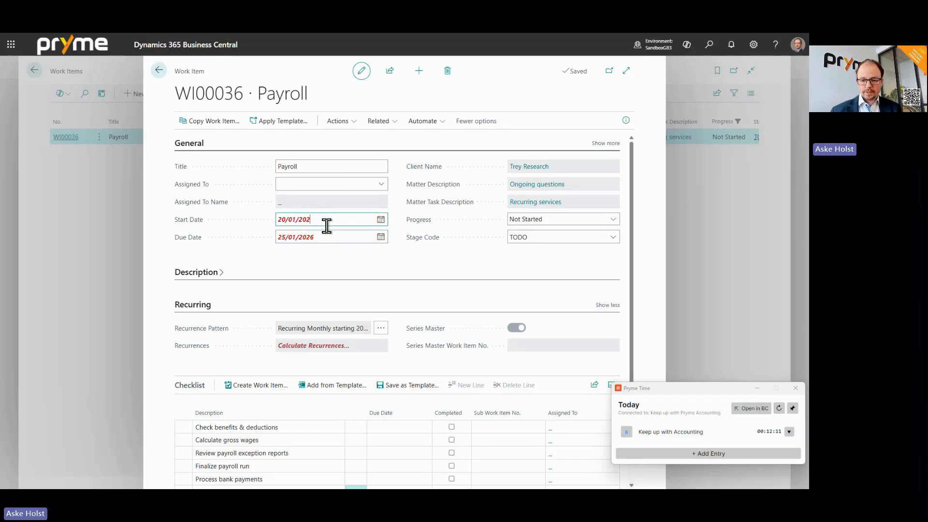
left_click(329, 237)
left_click(332, 243)
left_click(331, 245)
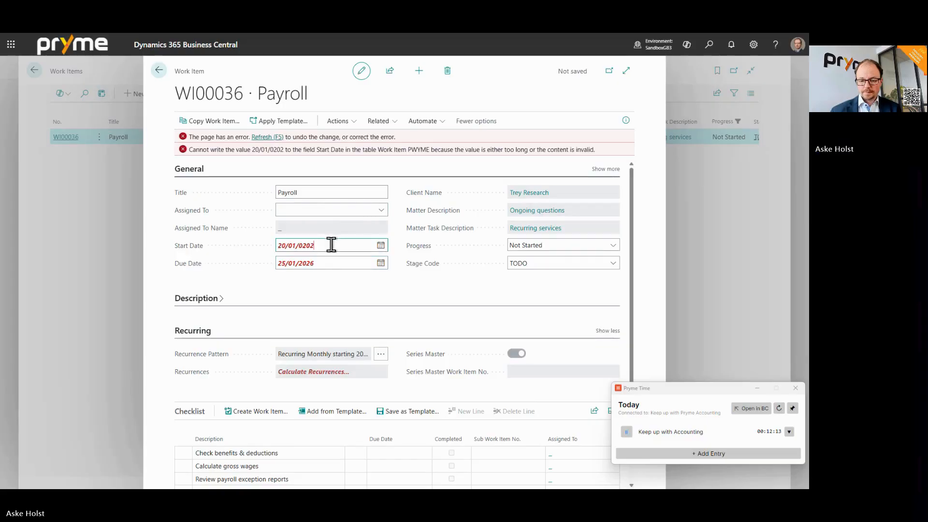
double_click(308, 246)
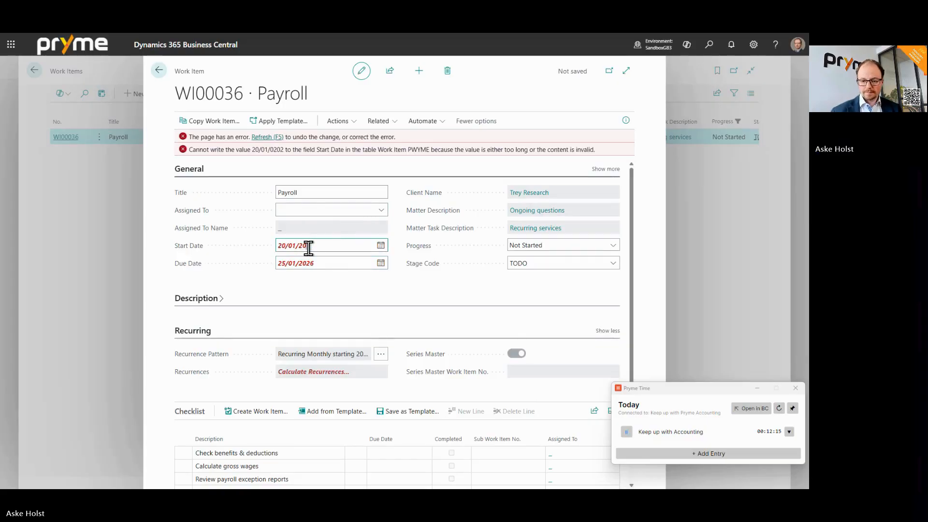
left_click(328, 267)
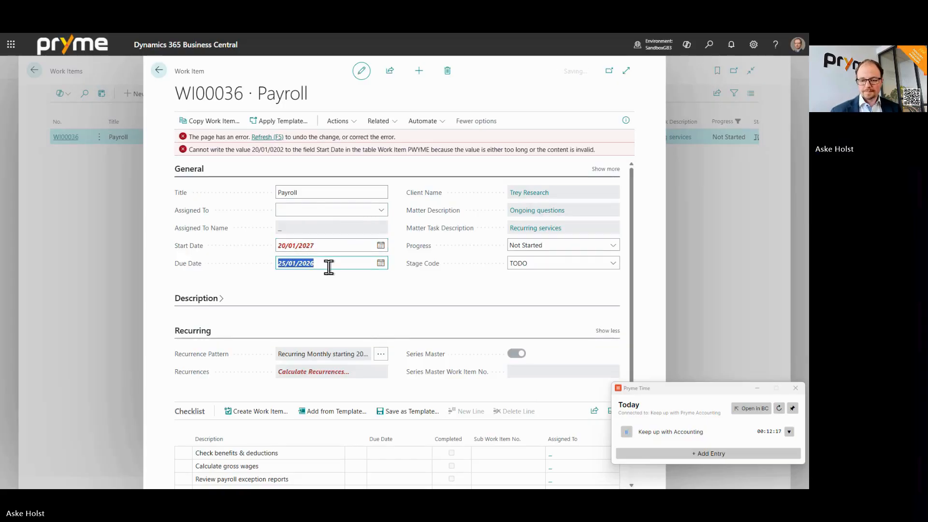
left_click(326, 263)
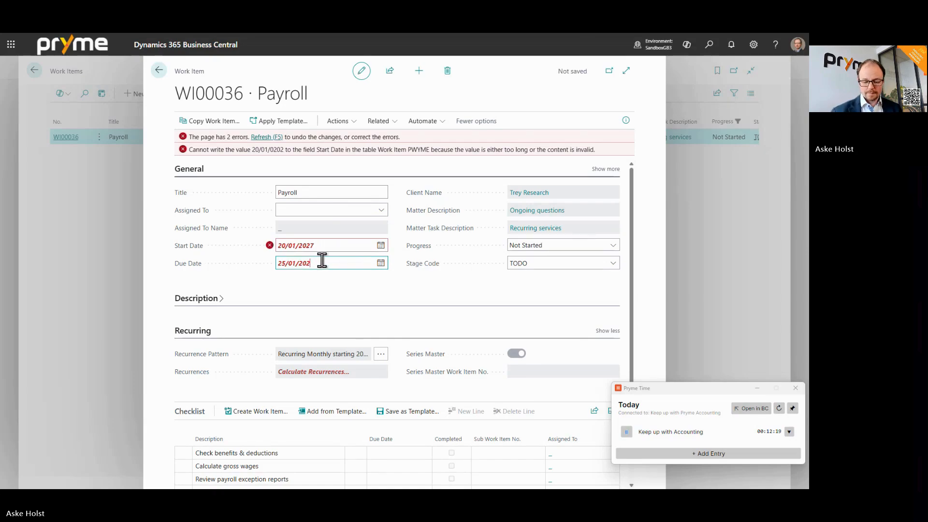
left_click(322, 247)
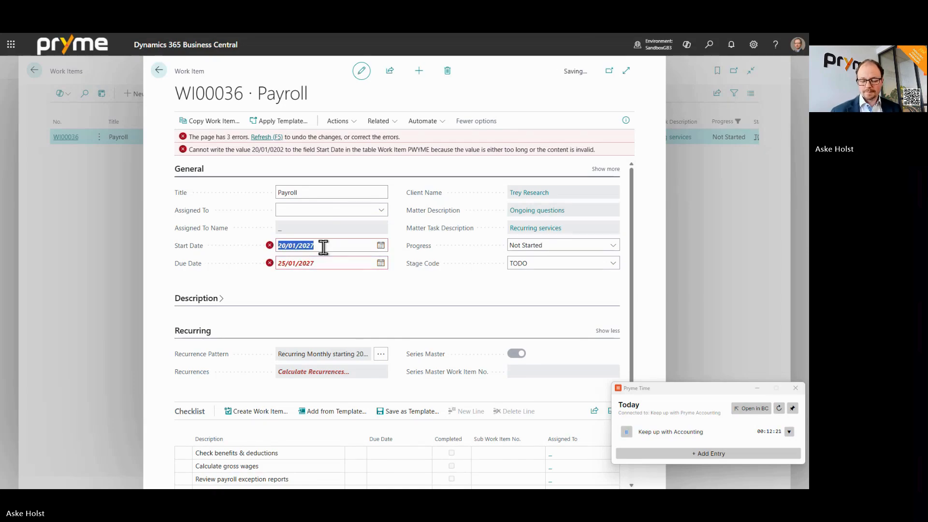
key("F5")
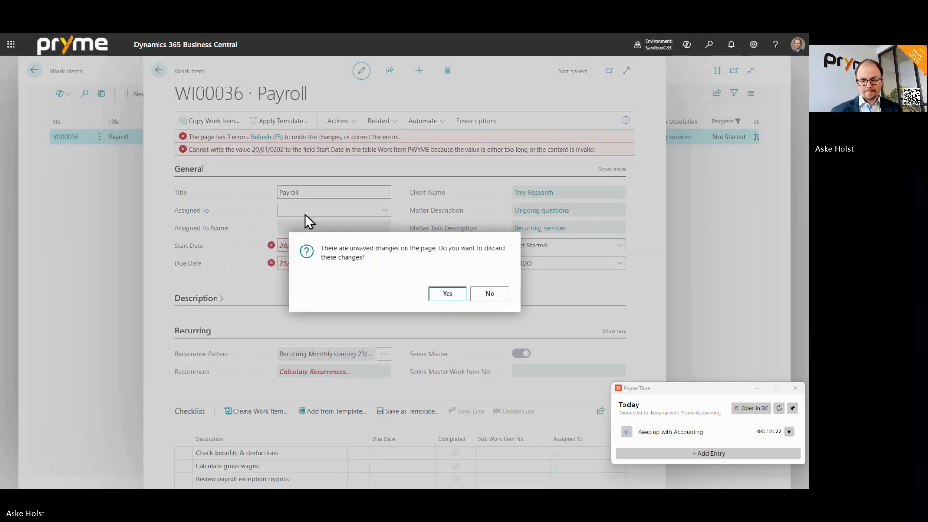
left_click(443, 294)
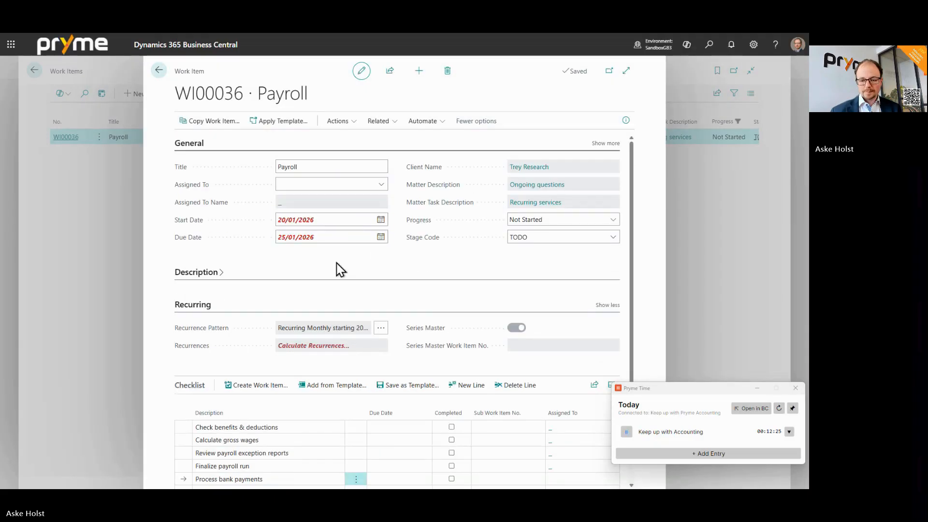
- Set the Payroll work item's Due Date to 25/01/2027 and its Start Date to 20/01/2027
left_click(322, 237)
left_click(329, 237)
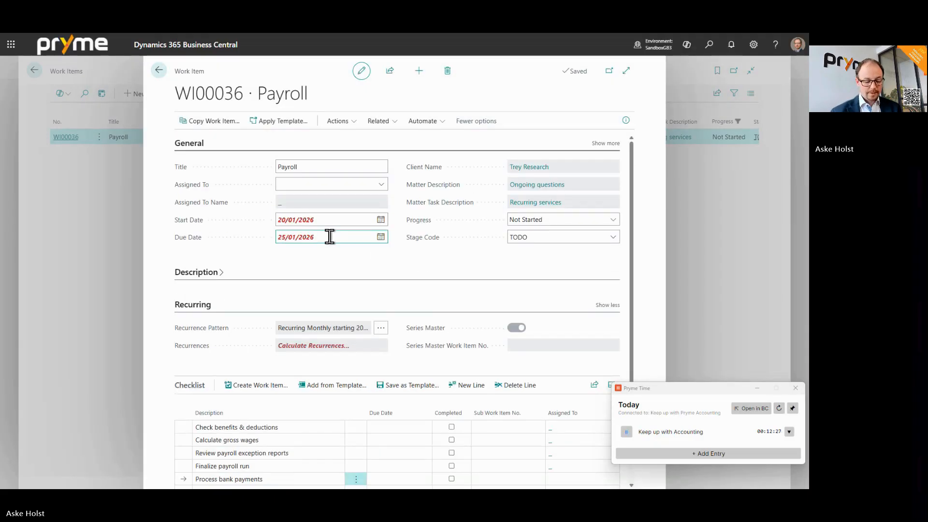
key("BackSpace")
type("7")
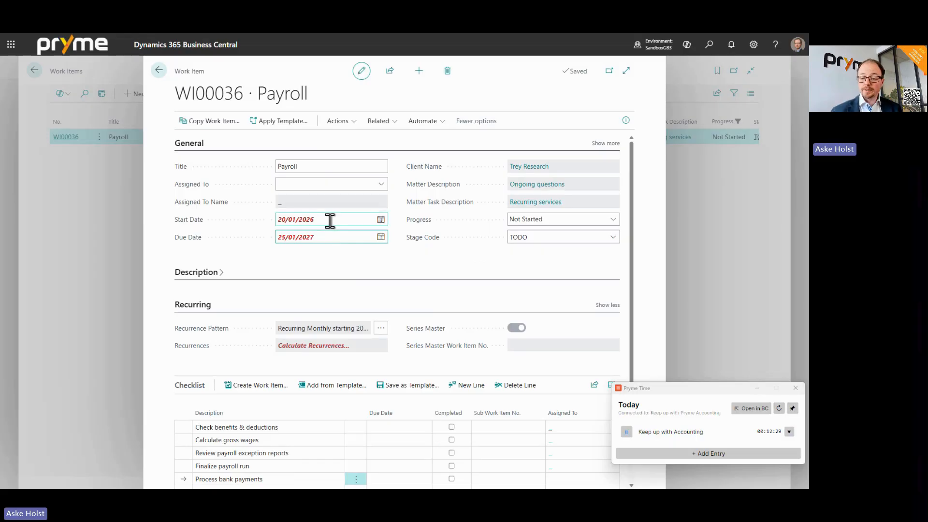
left_click(330, 220)
left_click(332, 220)
double_click(332, 220)
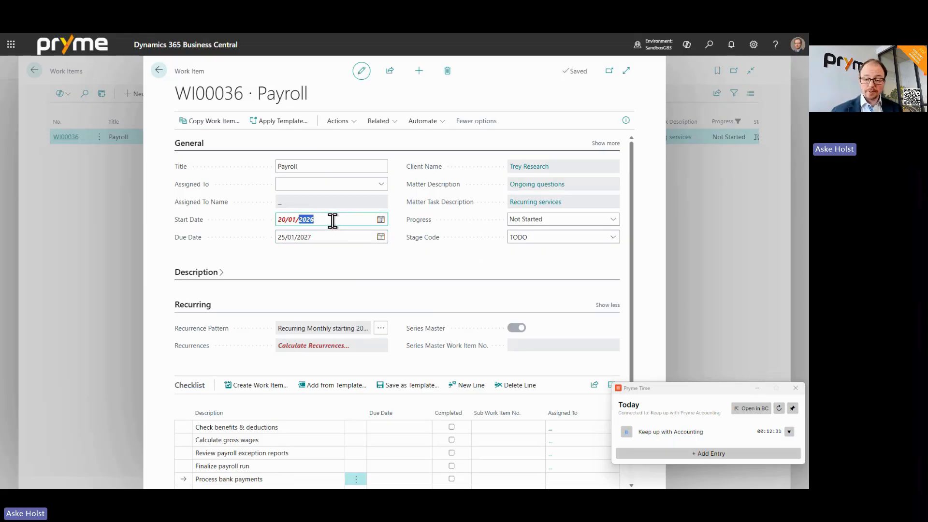
type("2027")
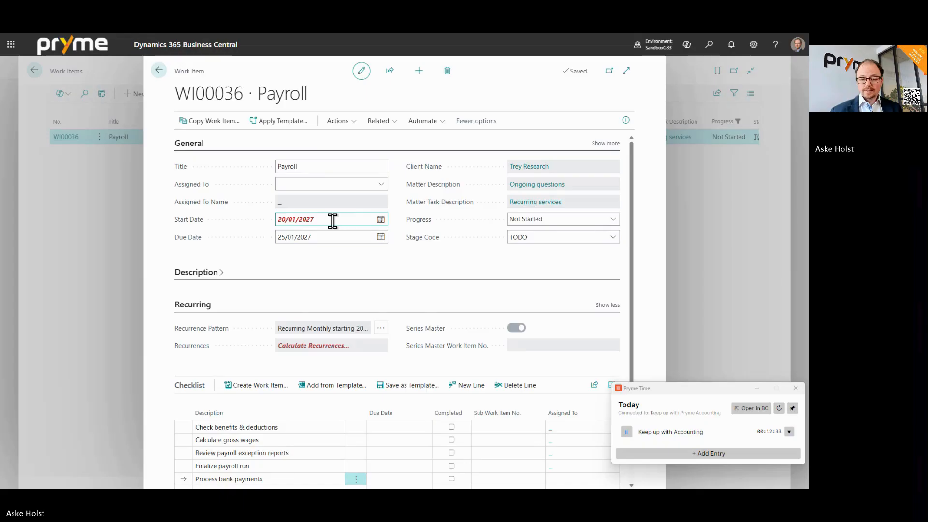
key("Tab")
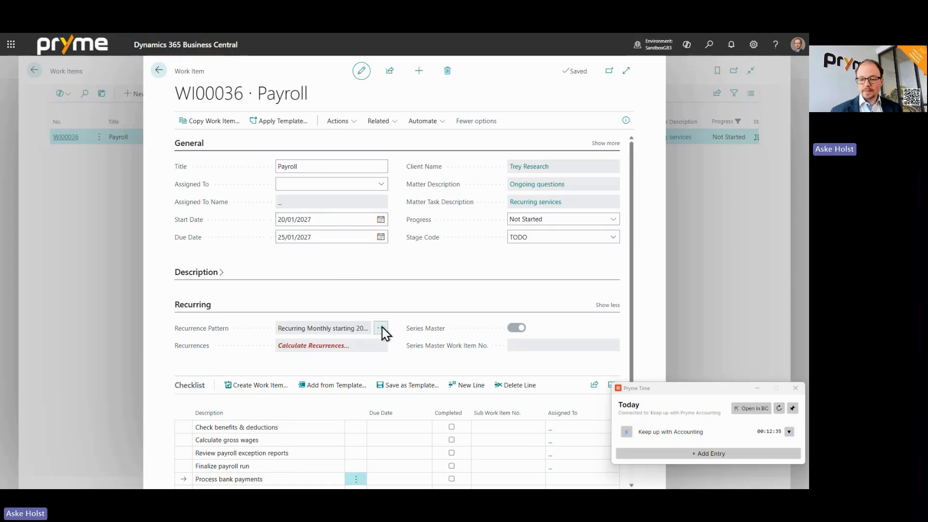
- Set the Payroll work item's monthly recurrence schedule to start on 20/01/2027 and end on 29/12/2027, and accept it
left_click(381, 328)
left_click(344, 234)
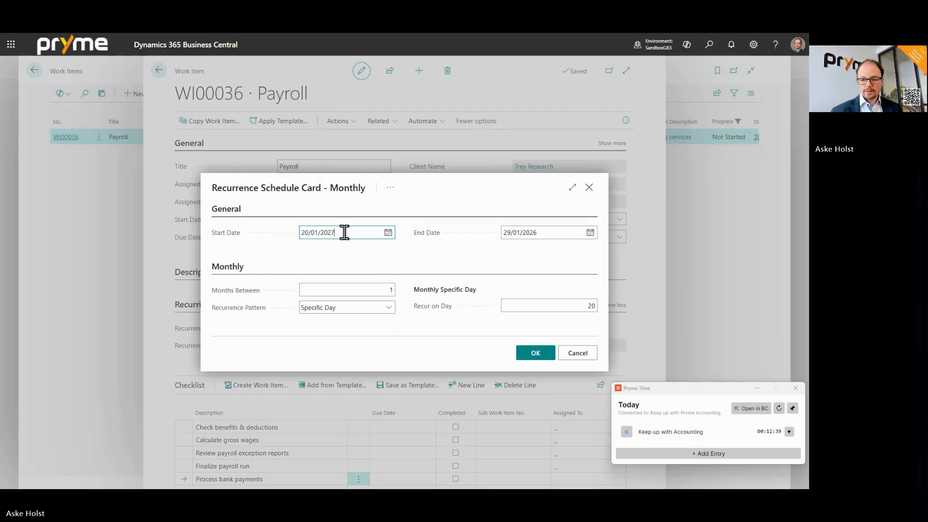
type("7")
key("Tab")
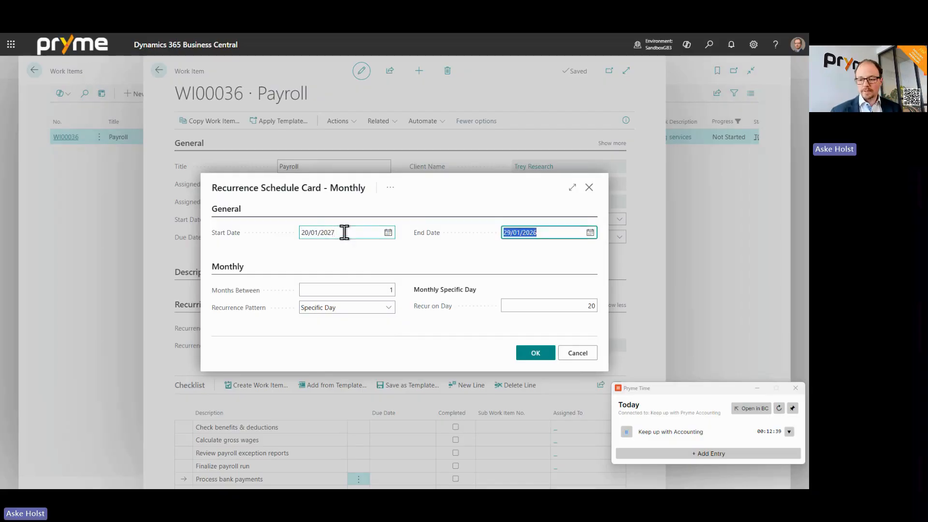
left_click(546, 232)
double_click(515, 232)
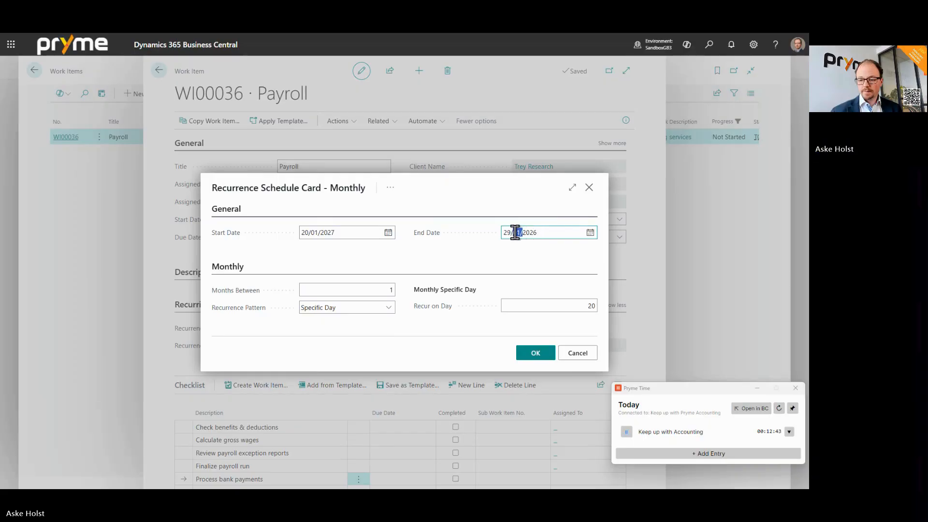
left_click_drag(516, 232, 557, 231)
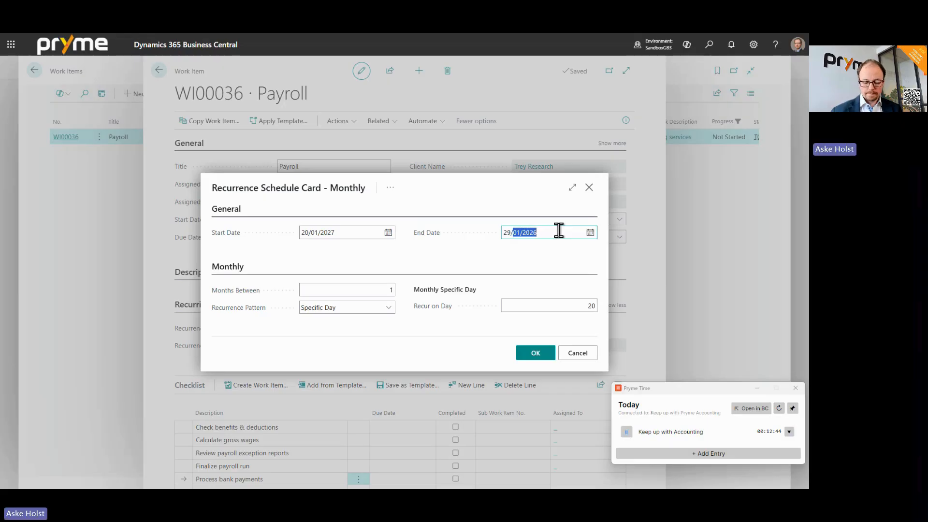
type("12/27")
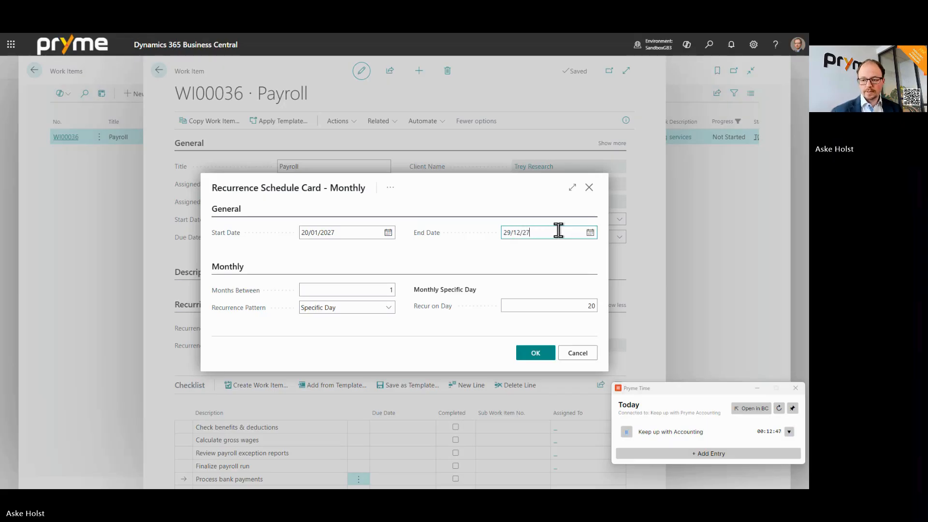
left_click(441, 211)
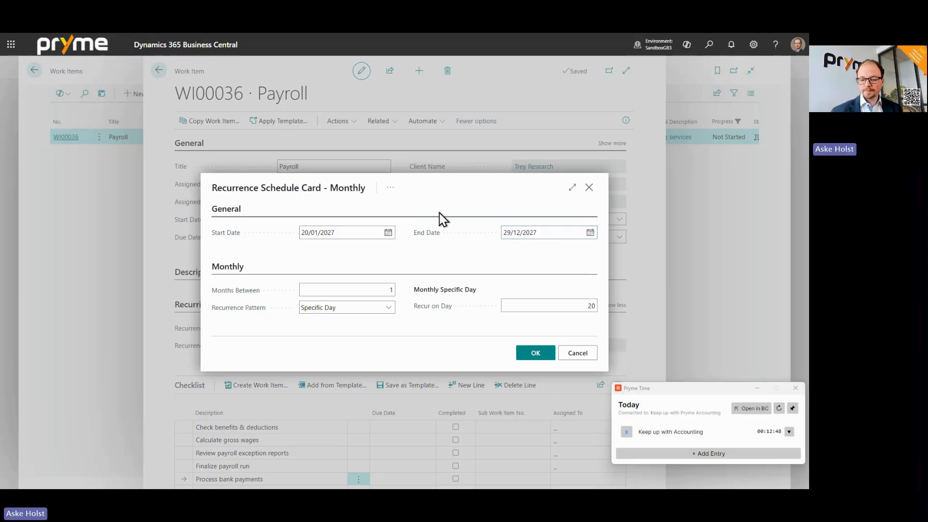
left_click(535, 353)
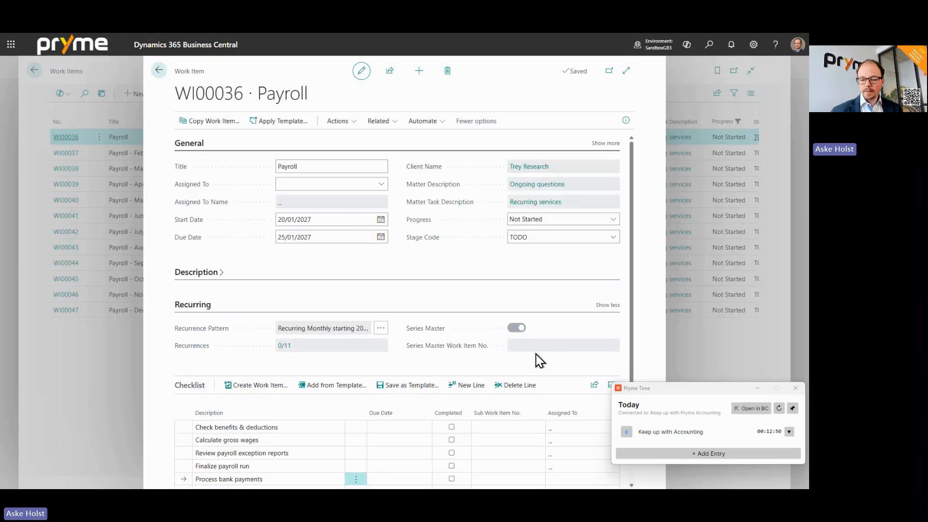
- Review the list of recurrences generated for the Payroll work item, and return to the Ongoing questions matter plan
left_click(285, 346)
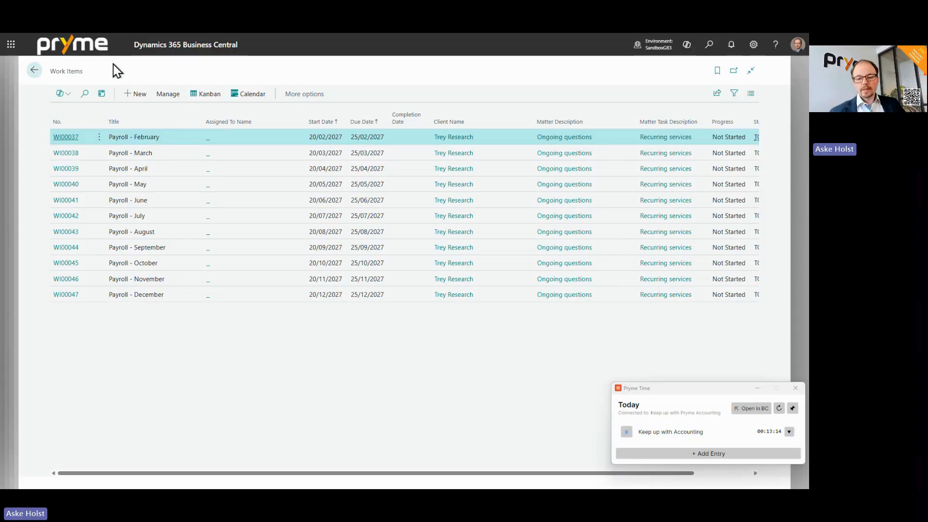
left_click(36, 71)
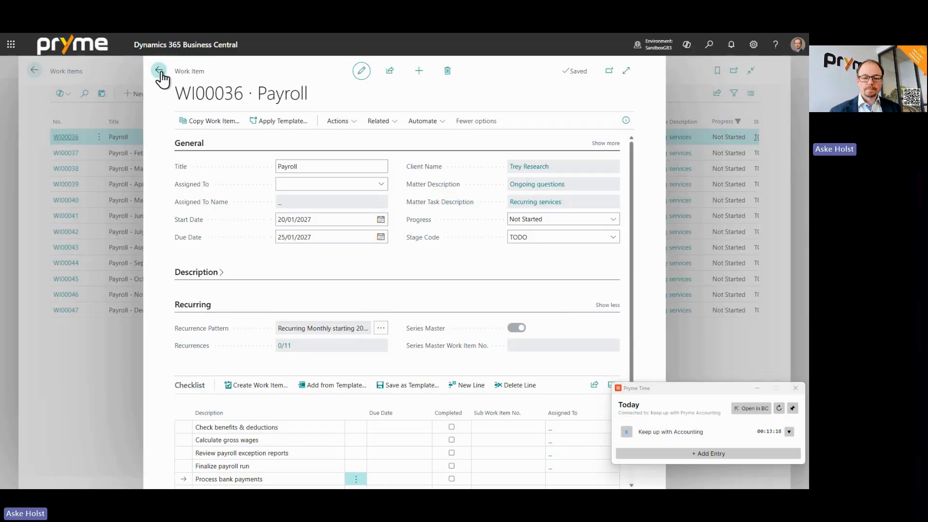
left_click(157, 67)
left_click(34, 71)
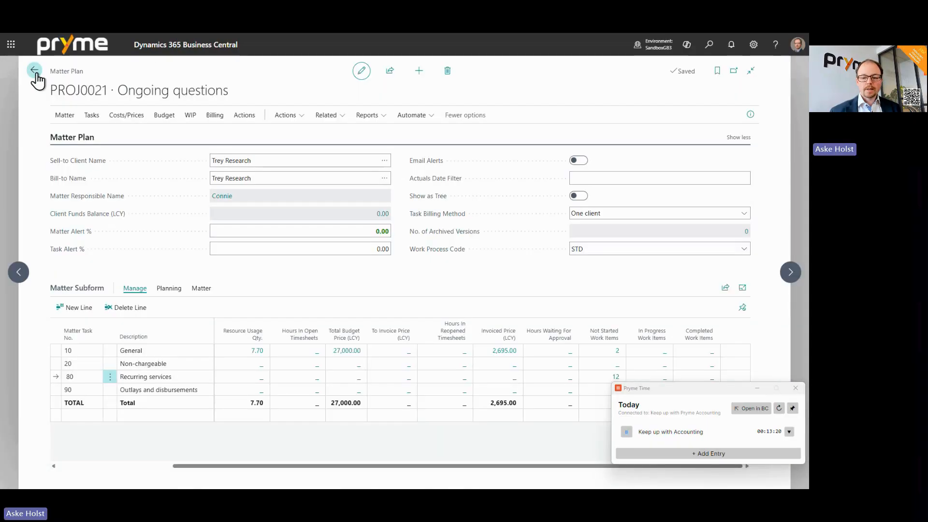
- Open the Payroll - February work item from the not-started Recurring services items, and set its Category Code to PAYROLL
left_click(620, 380)
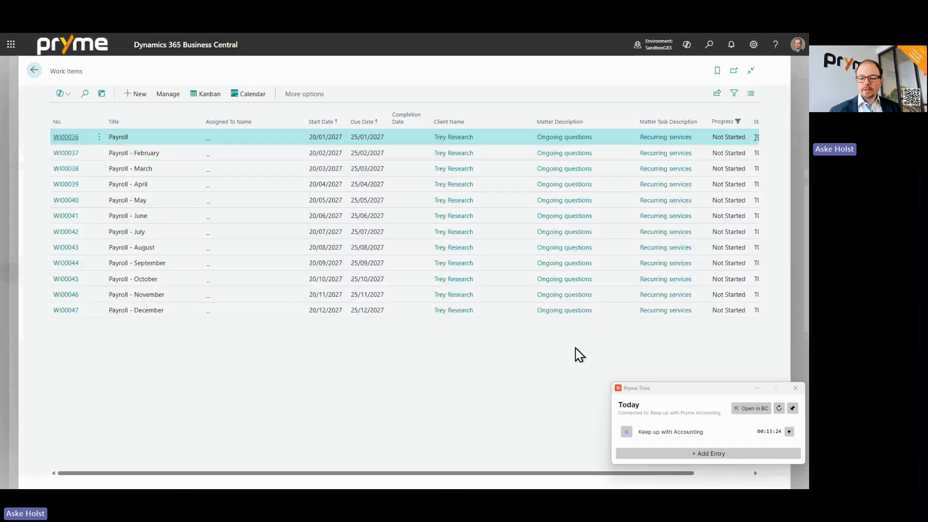
left_click(66, 153)
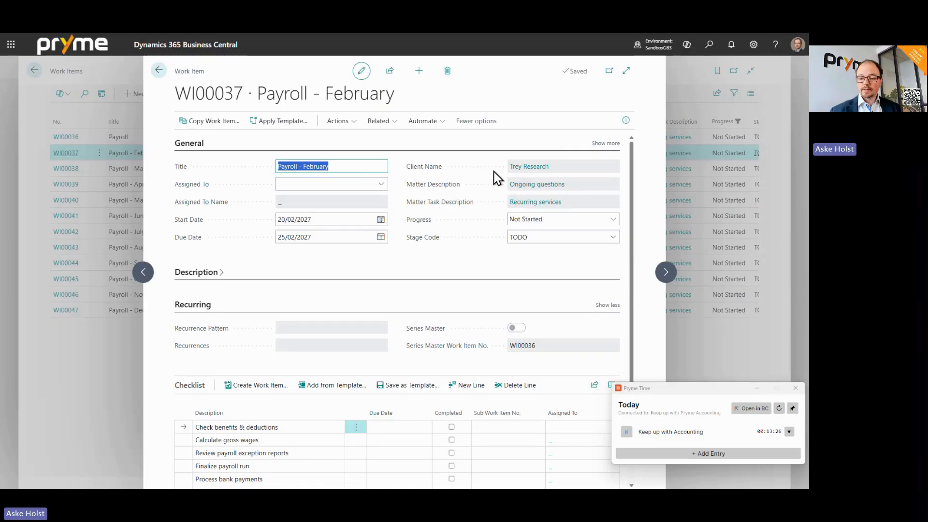
left_click(612, 143)
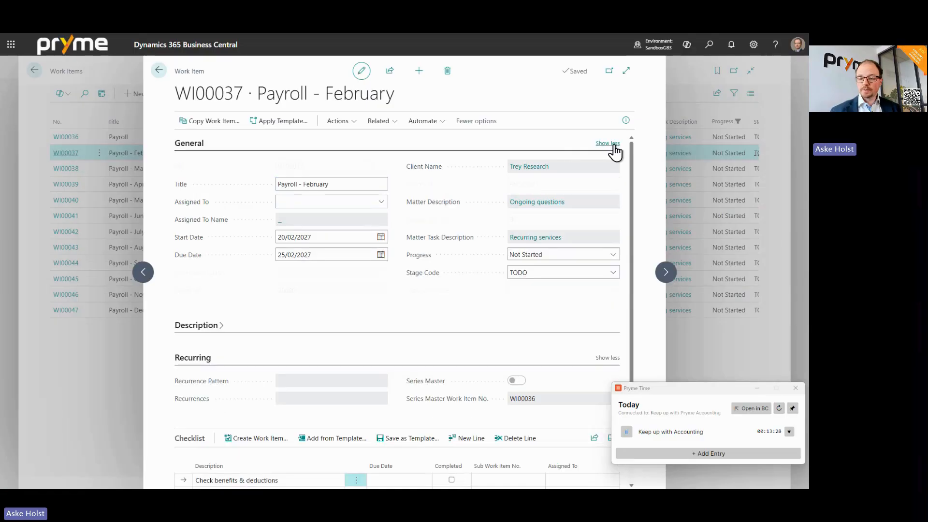
left_click(612, 290)
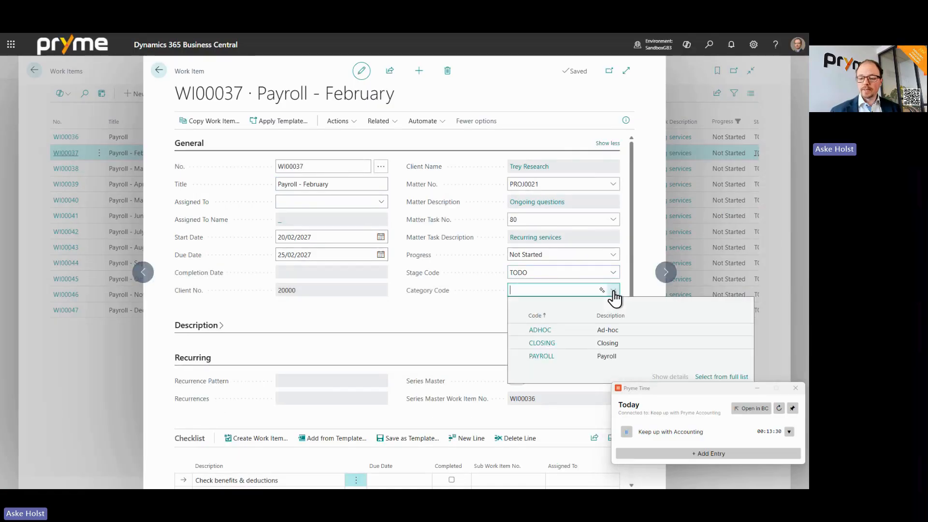
left_click(550, 360)
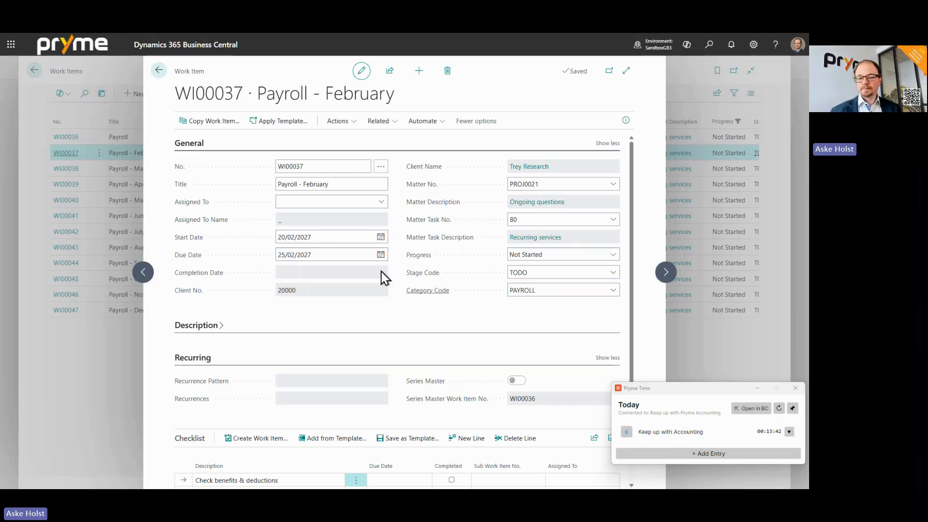
left_click(160, 71)
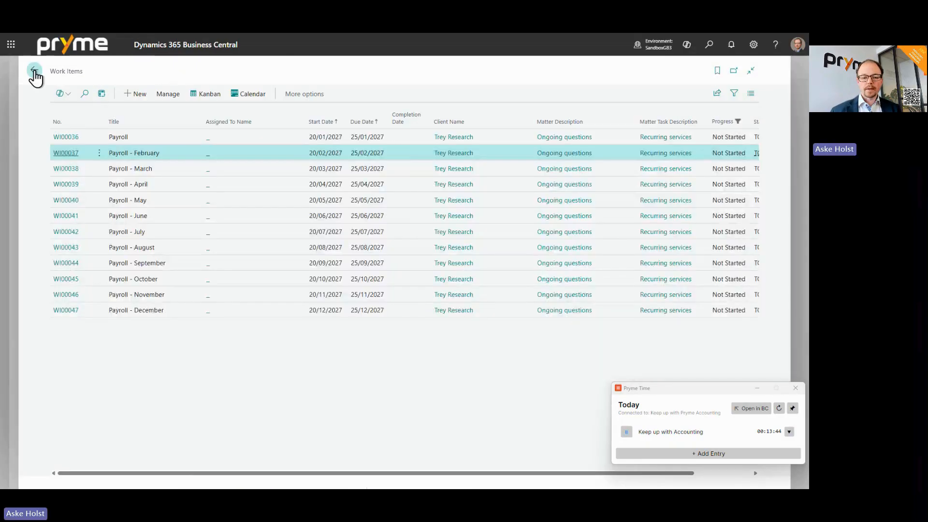
- Return to the matters list and reopen the matter plan of Trey Research's Ongoing questions matter
left_click(33, 70)
left_click(32, 71)
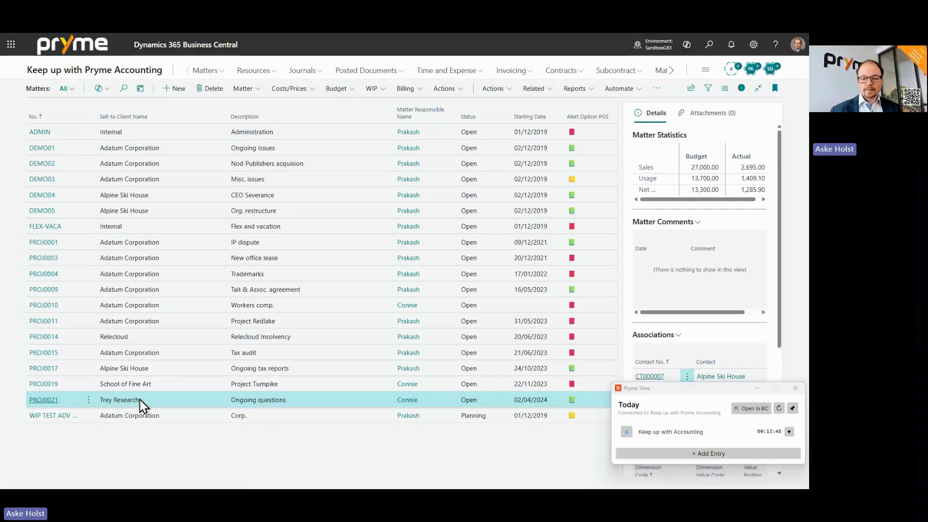
left_click(37, 402)
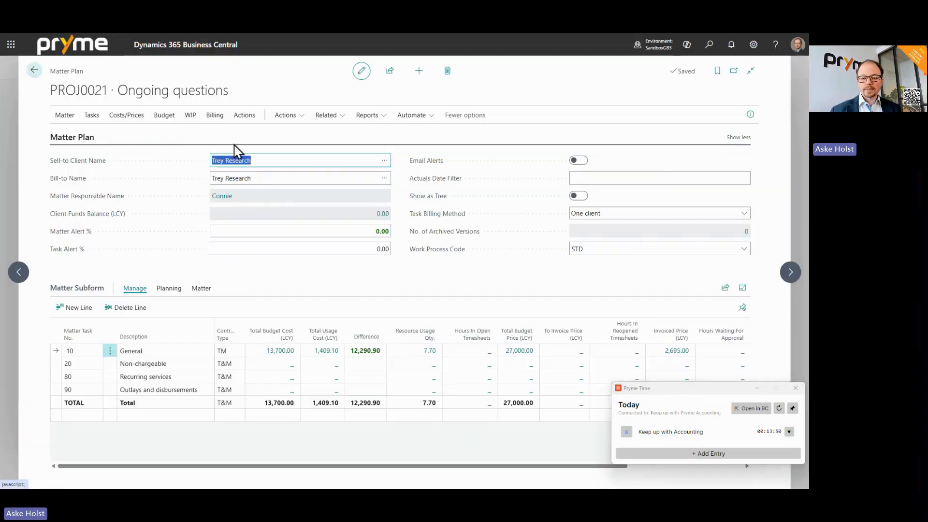
- Open the matter budget journal for the BUDGET batch from the Ongoing questions matter plan, and switch to the presentation slides
left_click(165, 116)
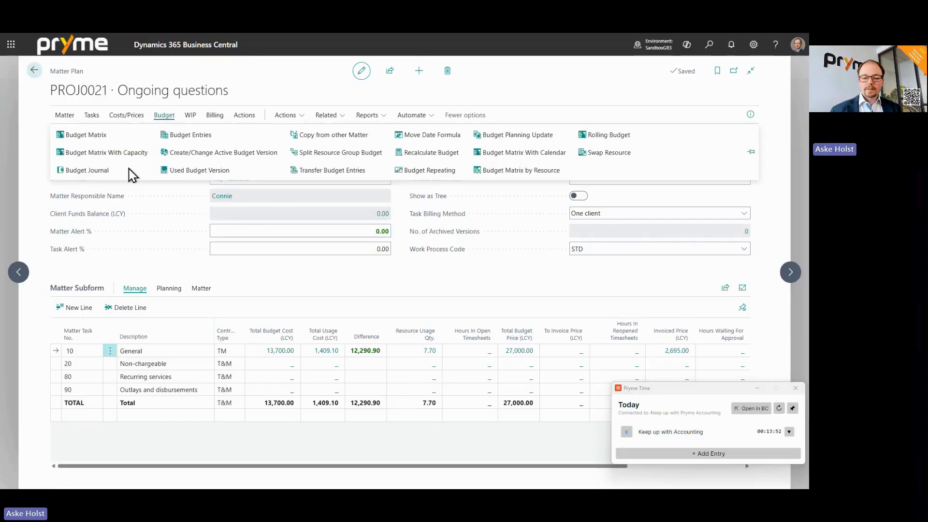
left_click(105, 171)
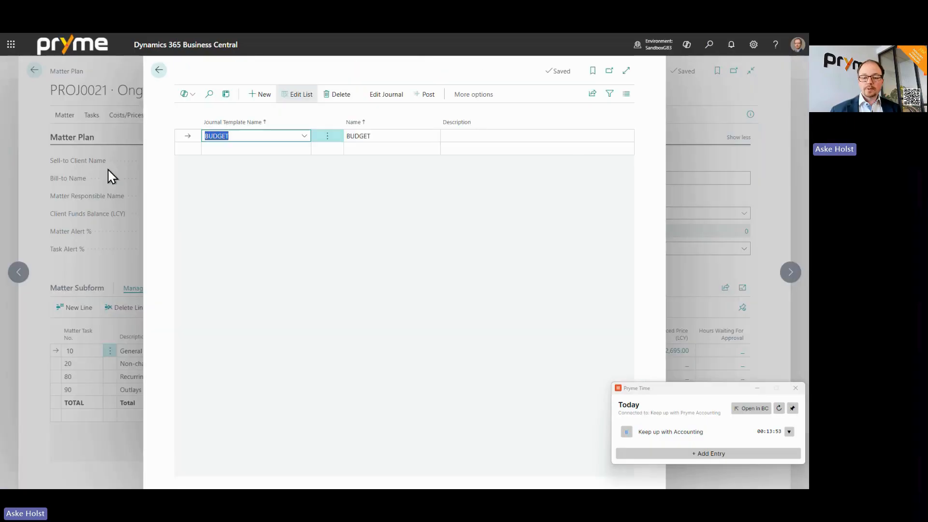
left_click(377, 97)
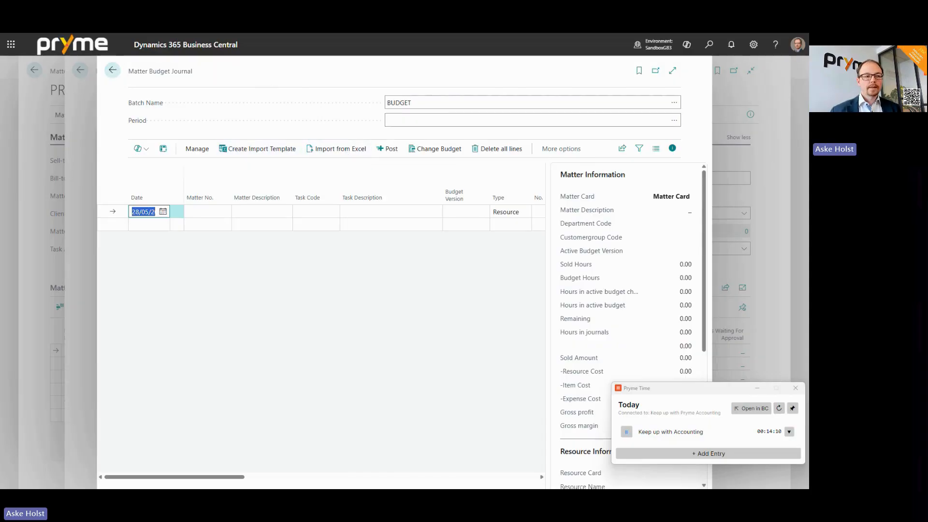
key("alt+Tab")
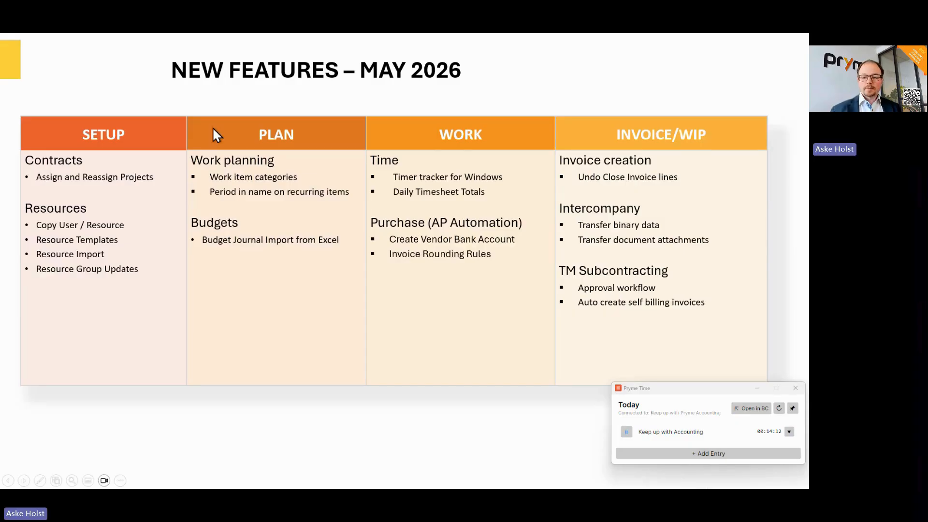
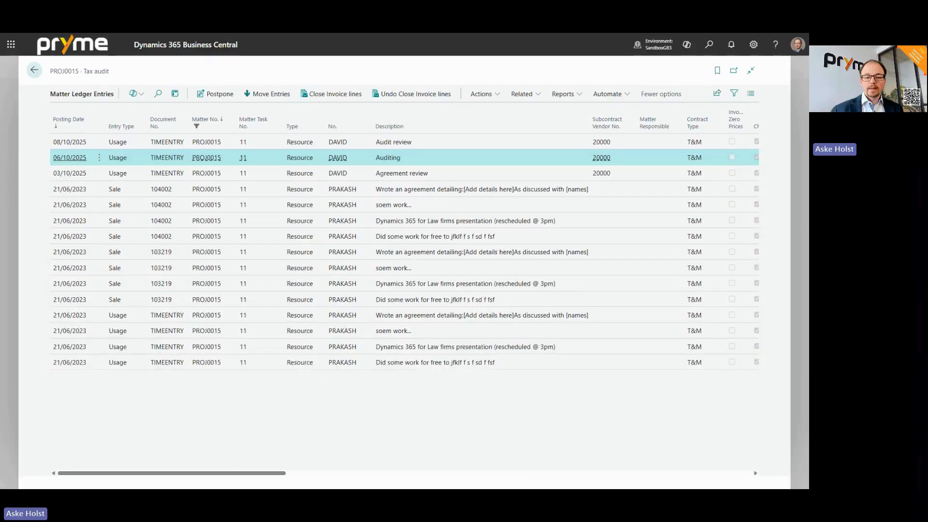
- Leave the Tax audit ledger entries and open the First Up Consultants subcontractor statement from the subcontractor statements list
left_click(35, 73)
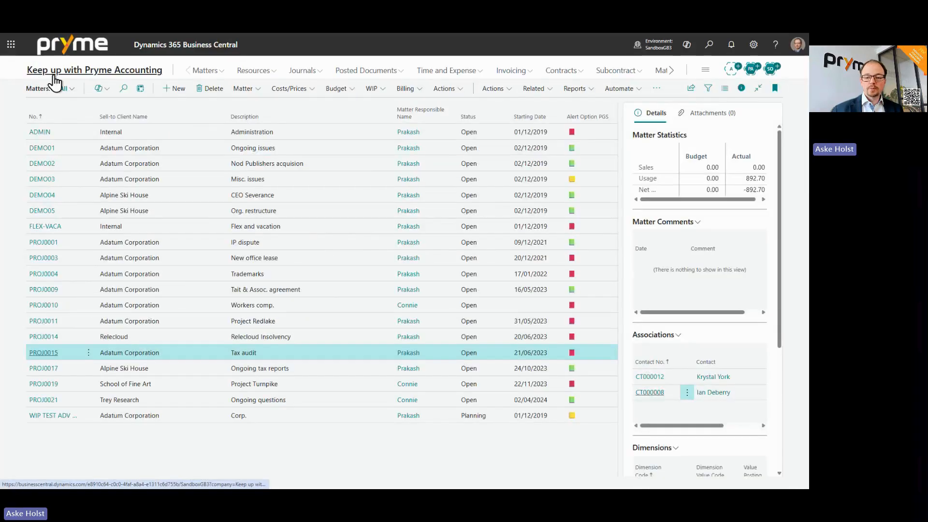
left_click(56, 73)
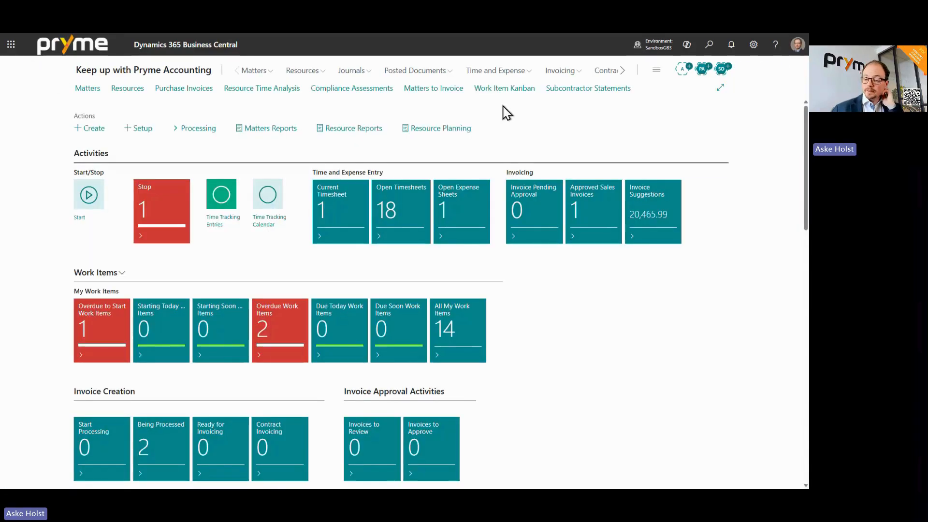
left_click(561, 99)
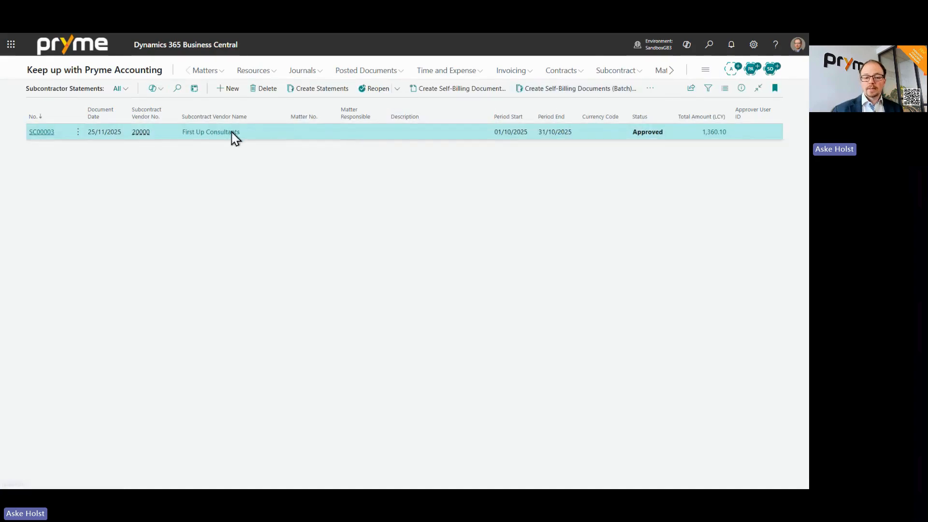
left_click(30, 133)
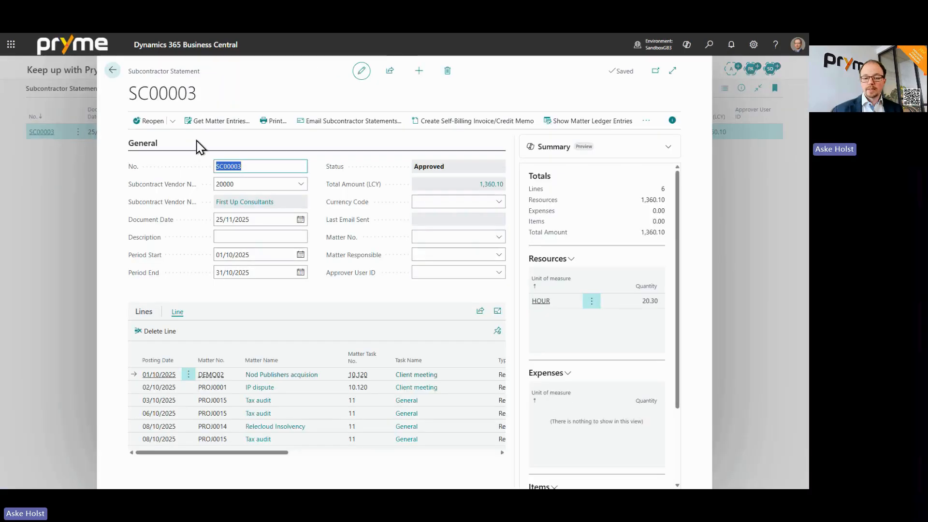
- Try to reopen the approved First Up Consultants subcontractor statement, and return to the subcontractor statements list
left_click(172, 121)
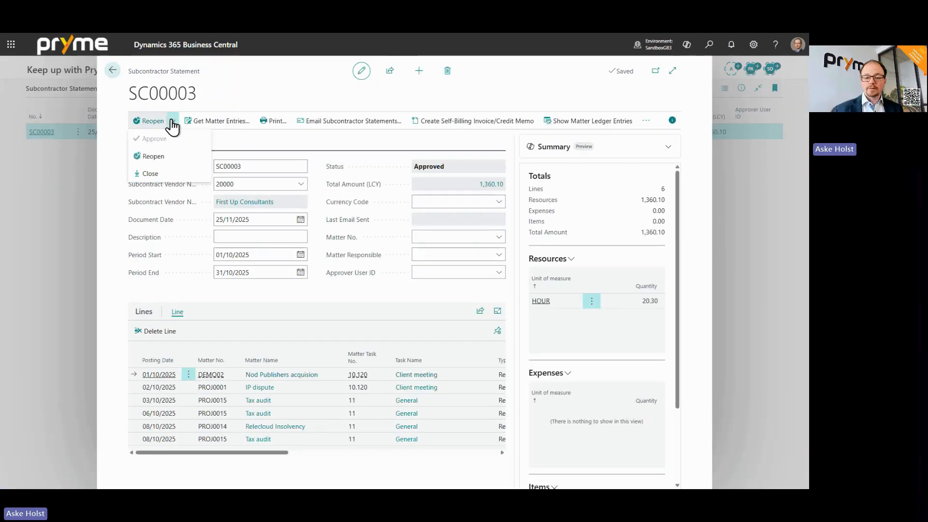
left_click(160, 162)
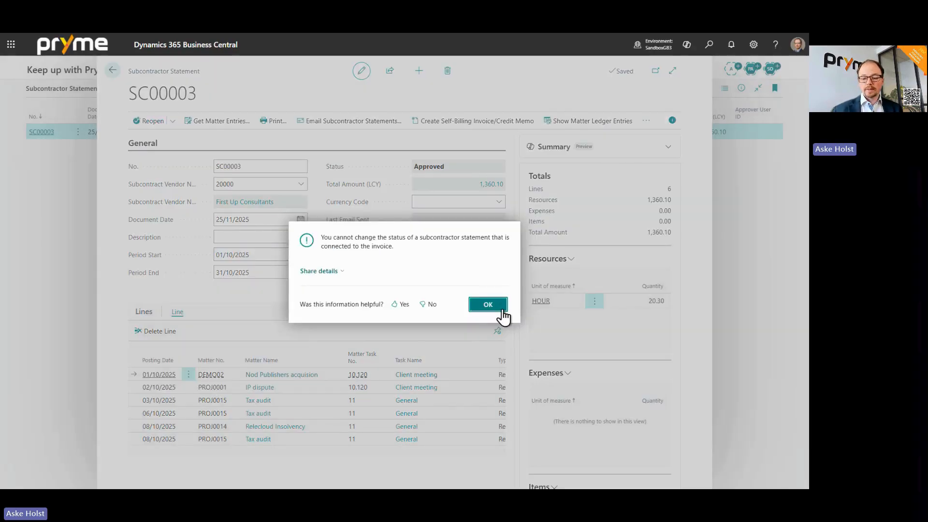
left_click(488, 305)
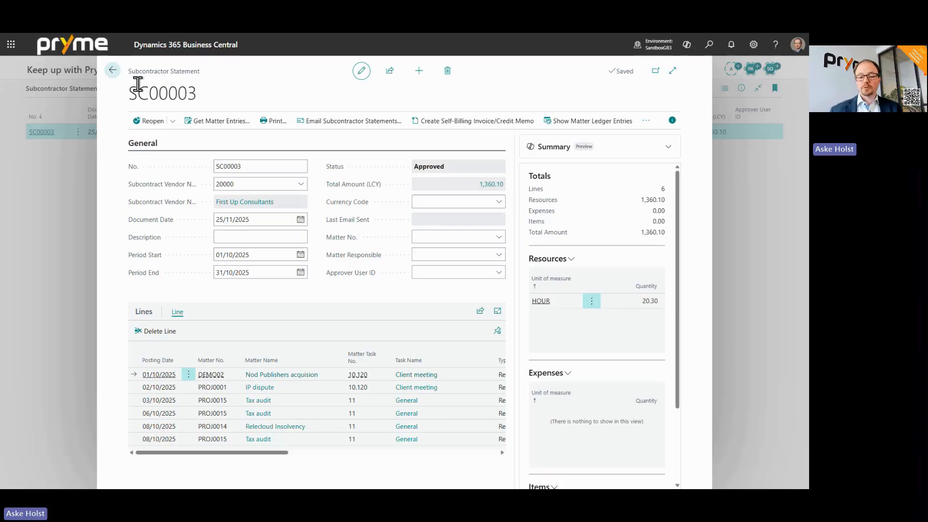
left_click(112, 70)
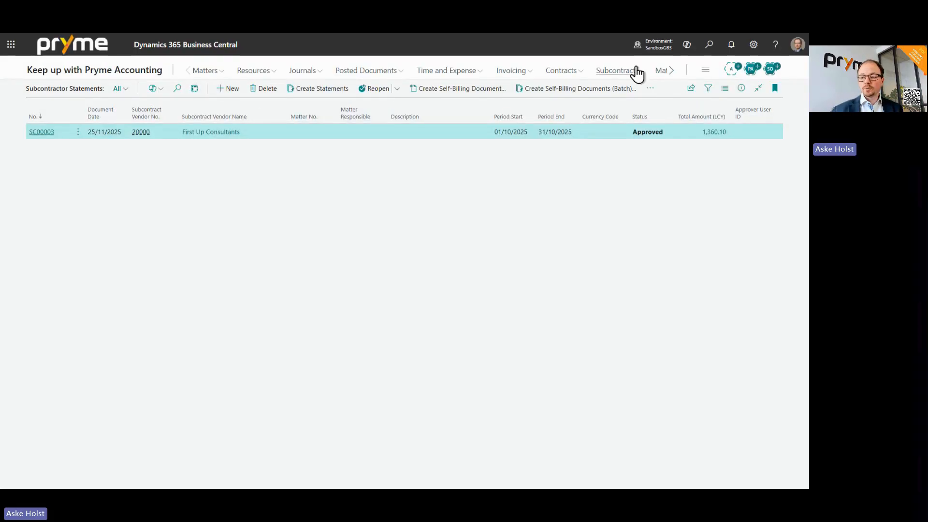
- Look through the templates offered for a new workflow for a subcontractor statement approval, and leave without creating a workflow
left_click(709, 48)
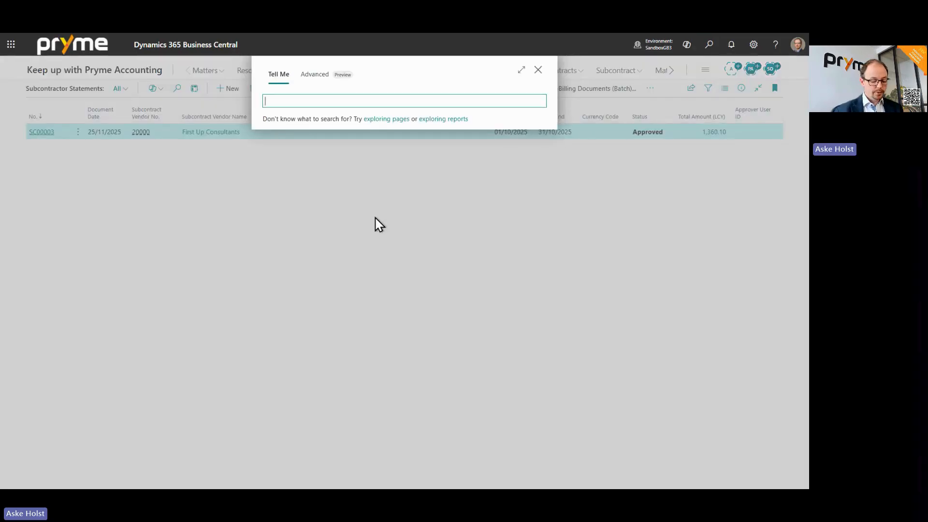
type("workflow")
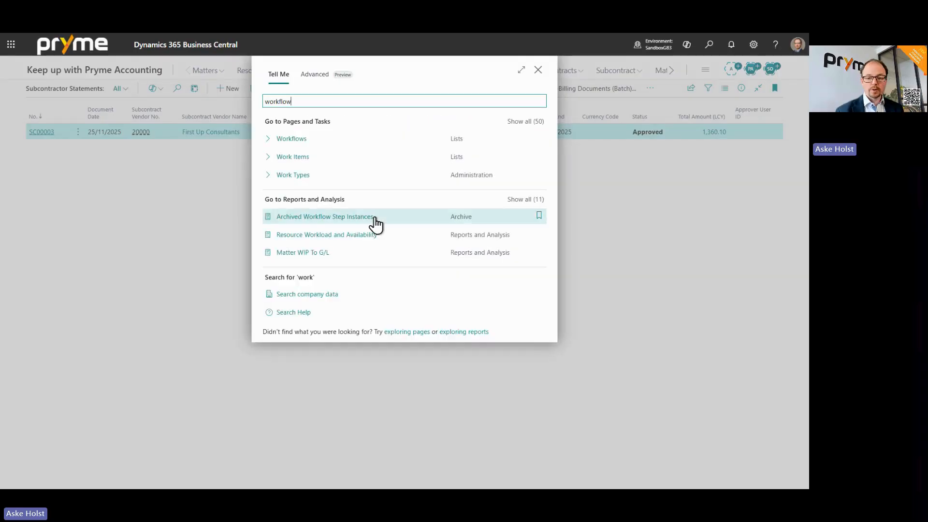
left_click(293, 140)
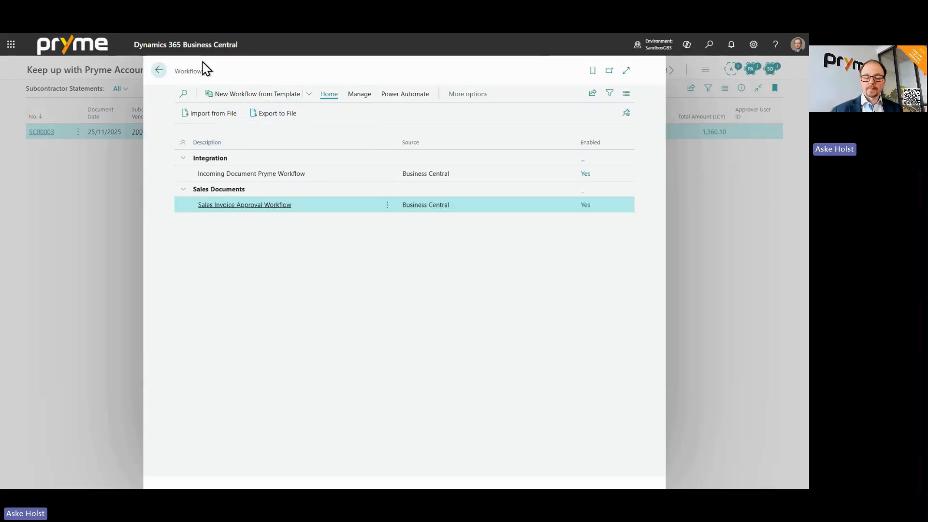
left_click(284, 94)
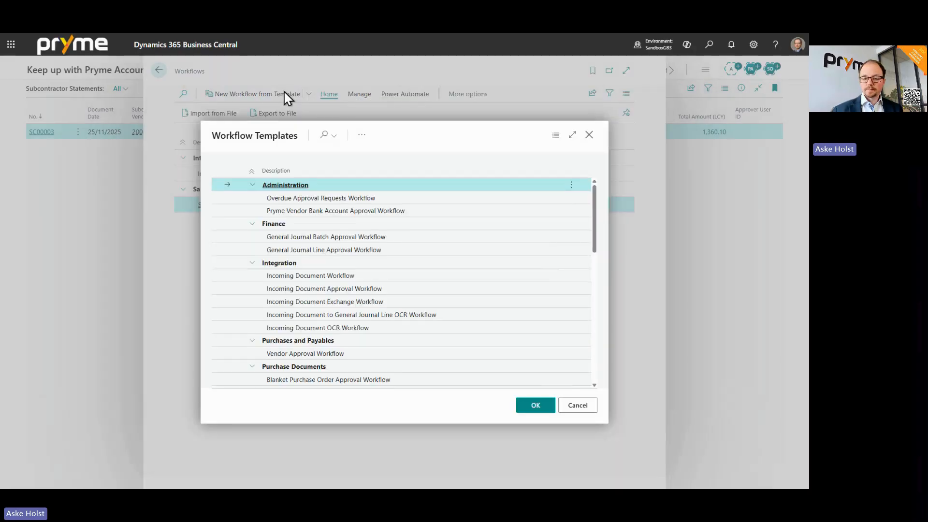
scroll(390, 220, "down", 5)
scroll(391, 225, "down", 5)
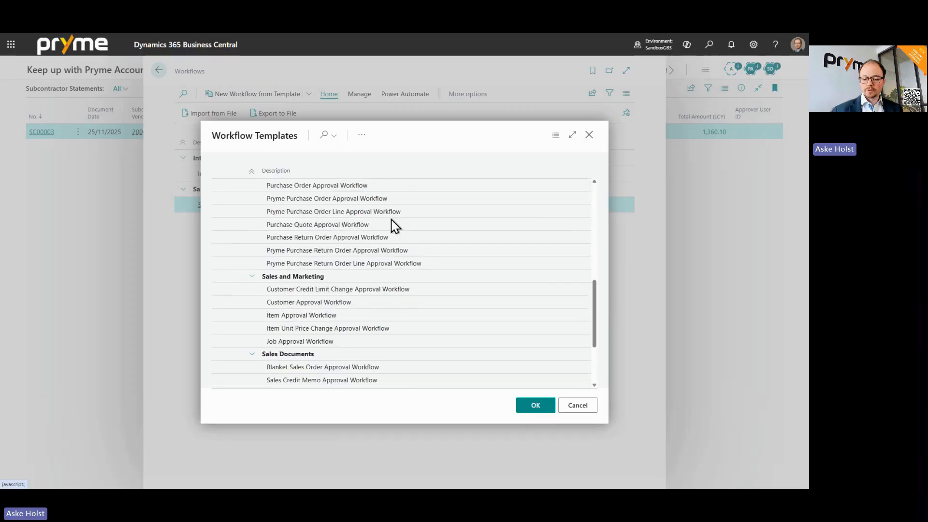
left_click(361, 140)
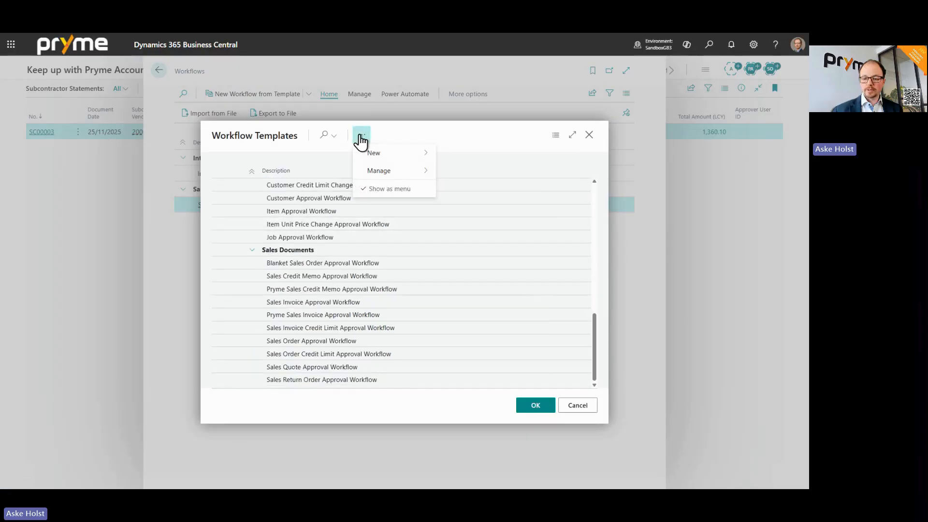
mouse_move(412, 179)
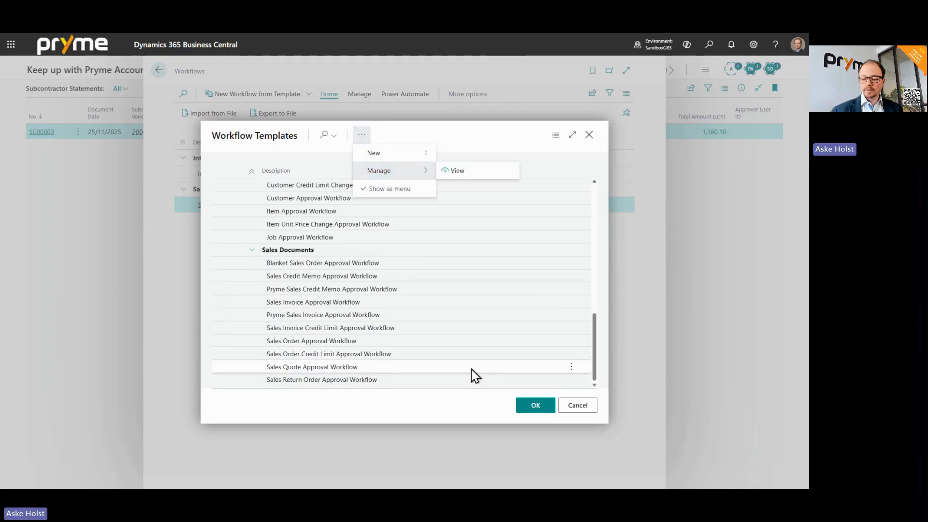
left_click(578, 405)
left_click(154, 76)
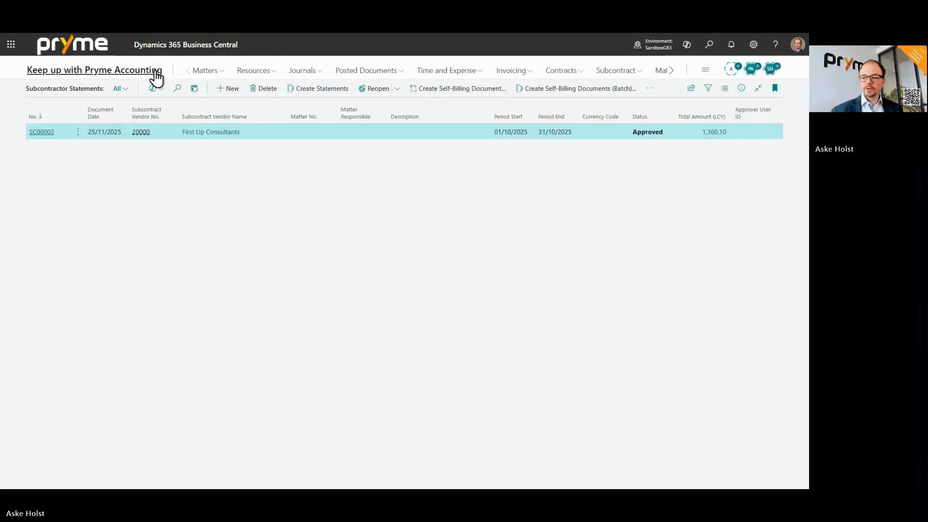
- Reset the Microsoft templates in the Workflow Templates list, check its Subcontracting category, and return to the subcontractor statements
left_click(709, 45)
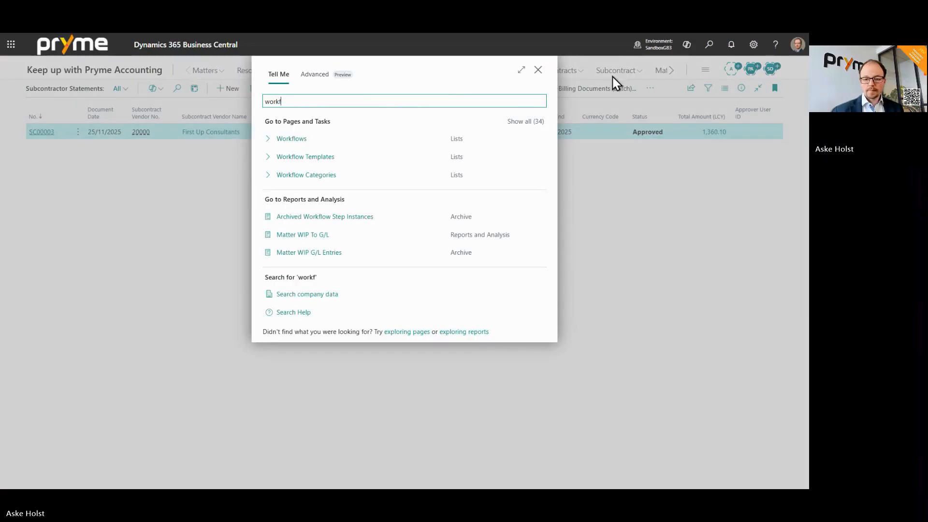
left_click(310, 158)
left_click(280, 95)
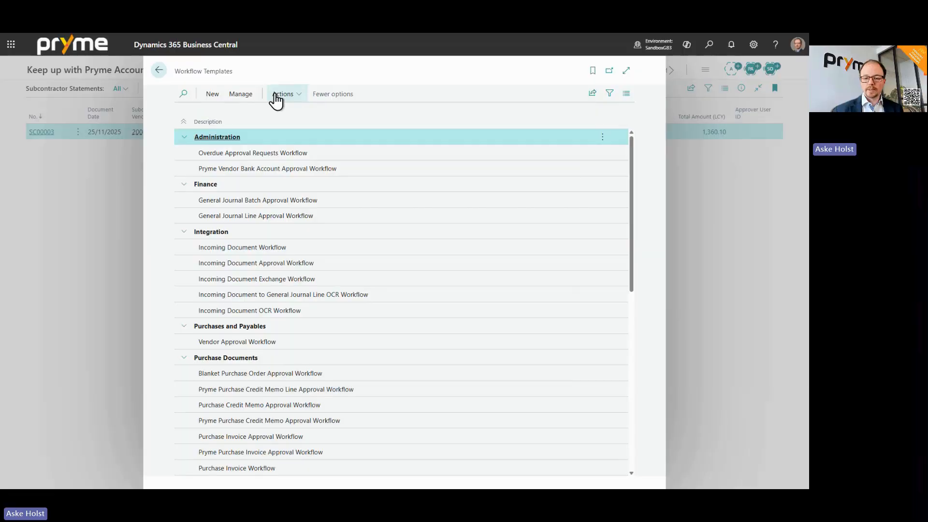
left_click(240, 95)
left_click(283, 94)
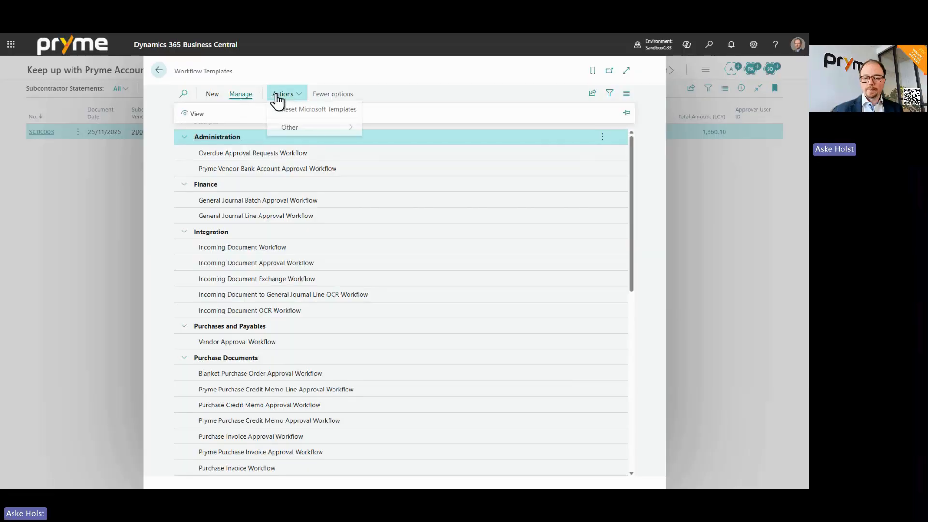
left_click(311, 114)
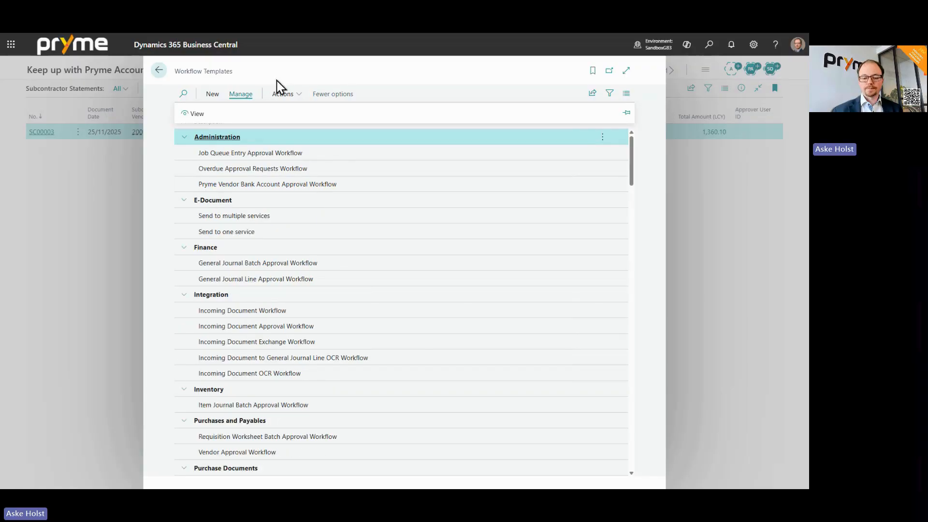
scroll(302, 220, "down", 15)
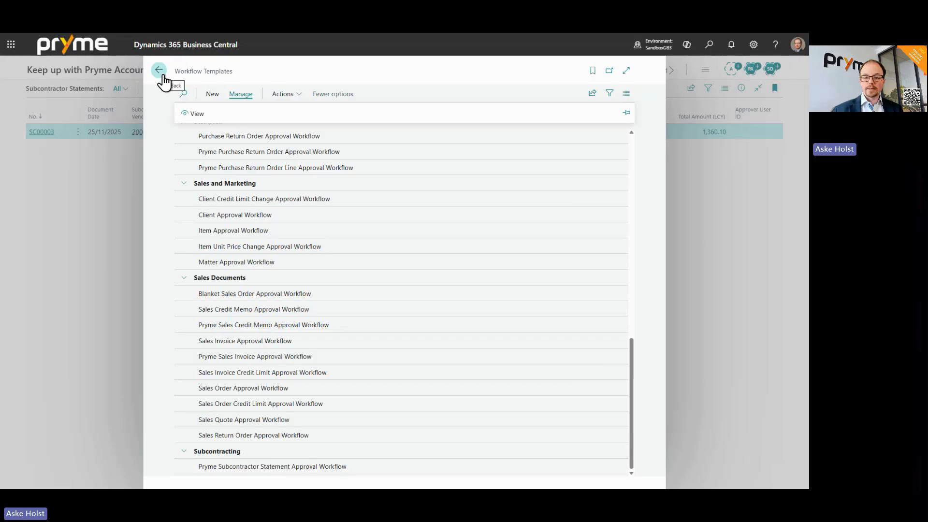
left_click(298, 95)
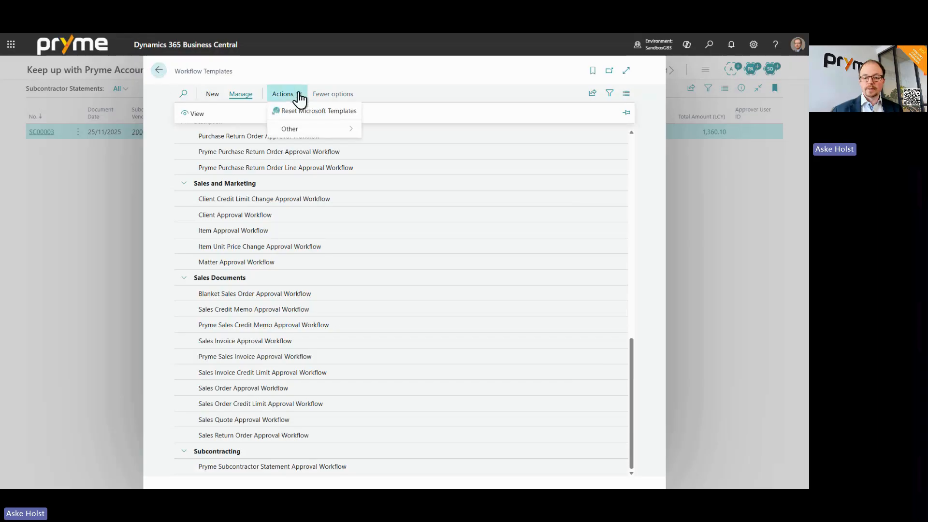
left_click(160, 71)
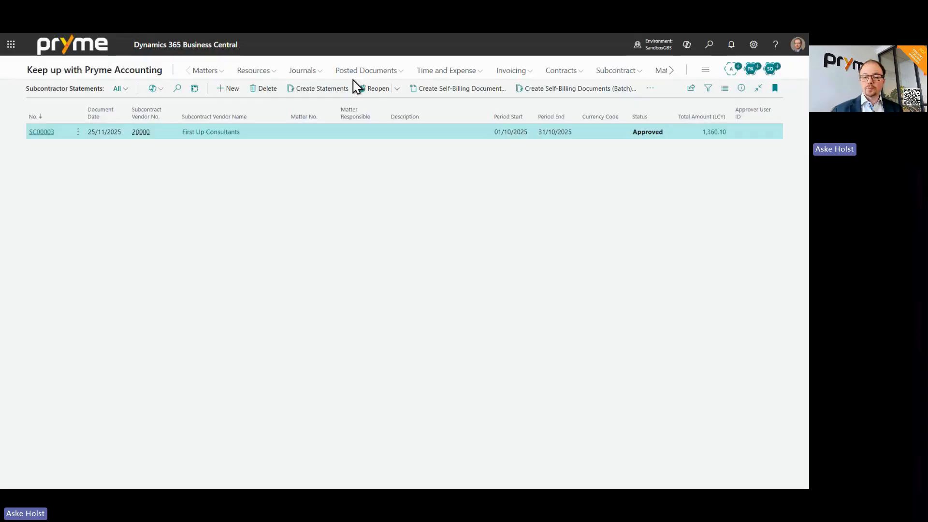
- Create a new workflow from the Pryme Subcontractor Statement Approval Workflow template and enable it
left_click(706, 44)
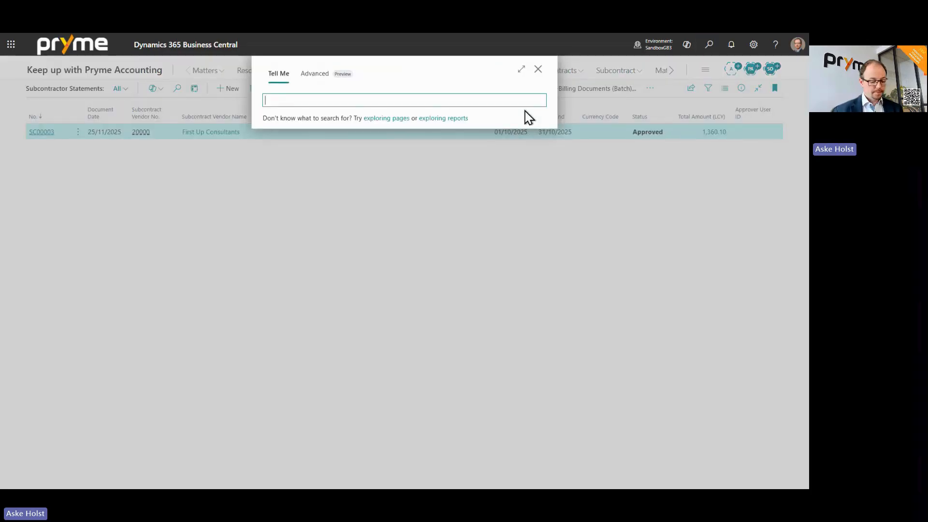
type("workflo")
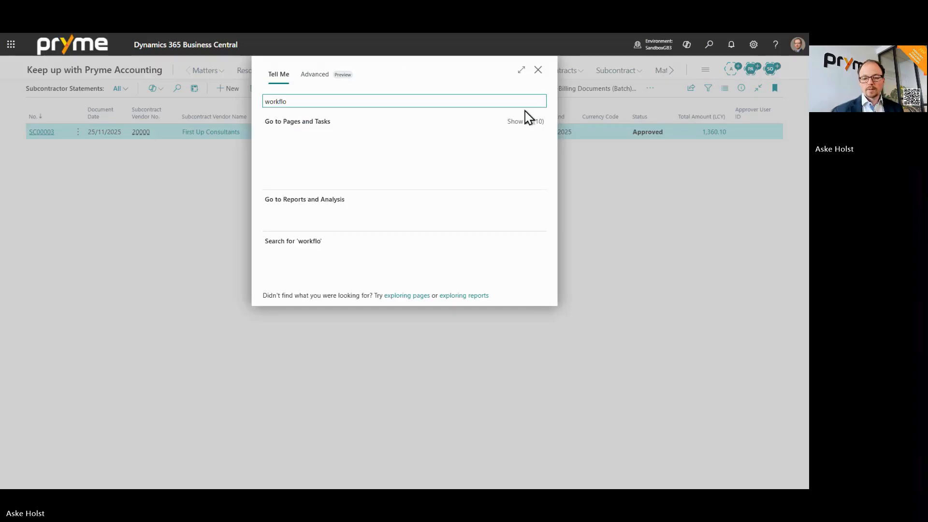
left_click(315, 146)
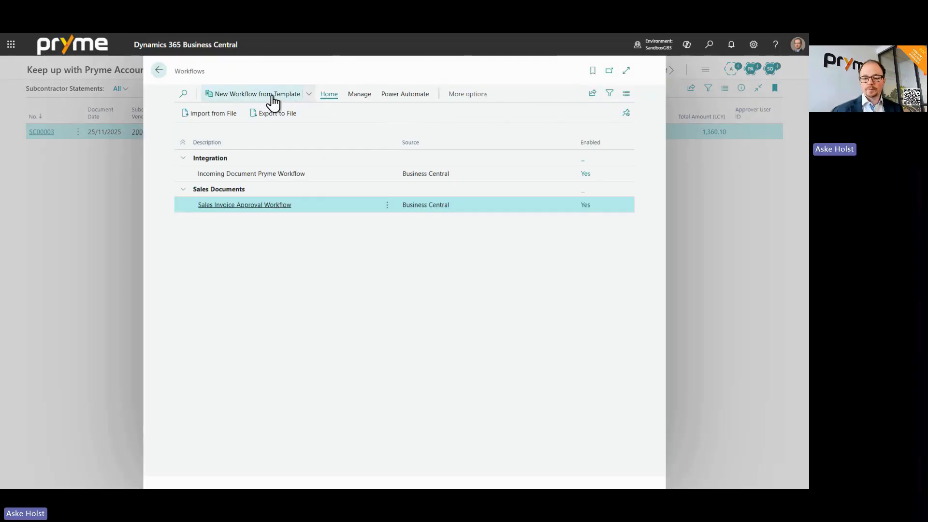
left_click(273, 98)
scroll(344, 265, "down", 10)
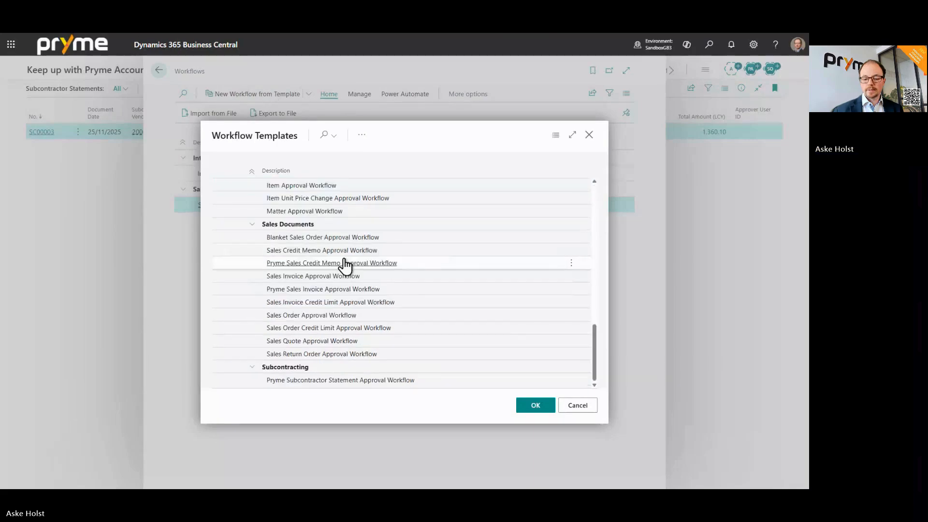
double_click(326, 380)
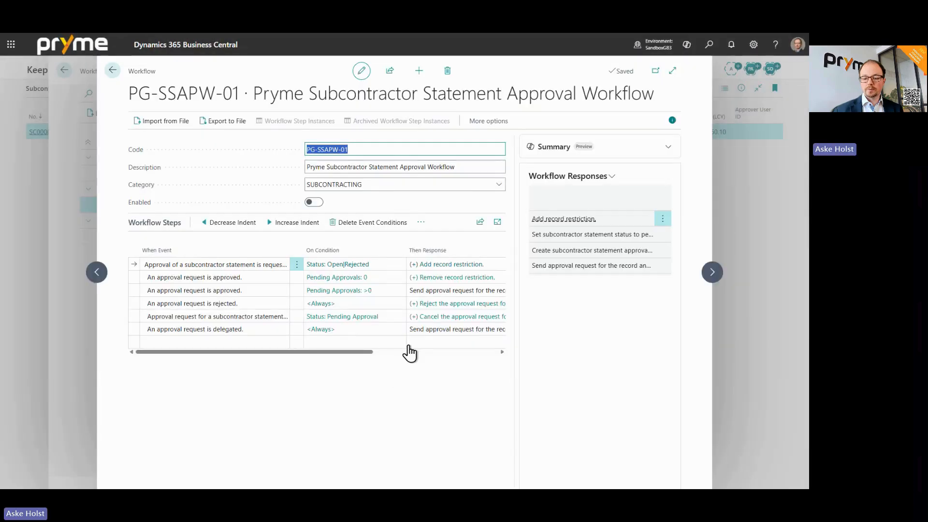
left_click(674, 72)
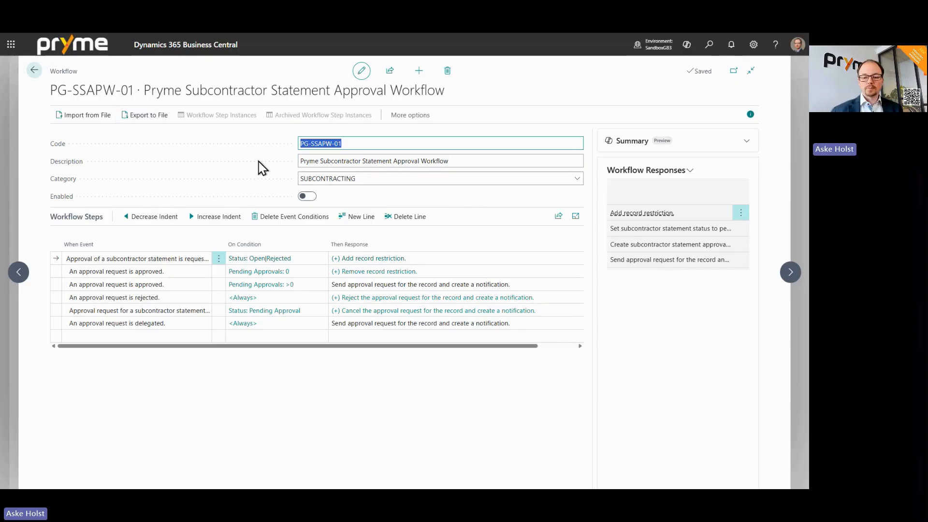
left_click(308, 198)
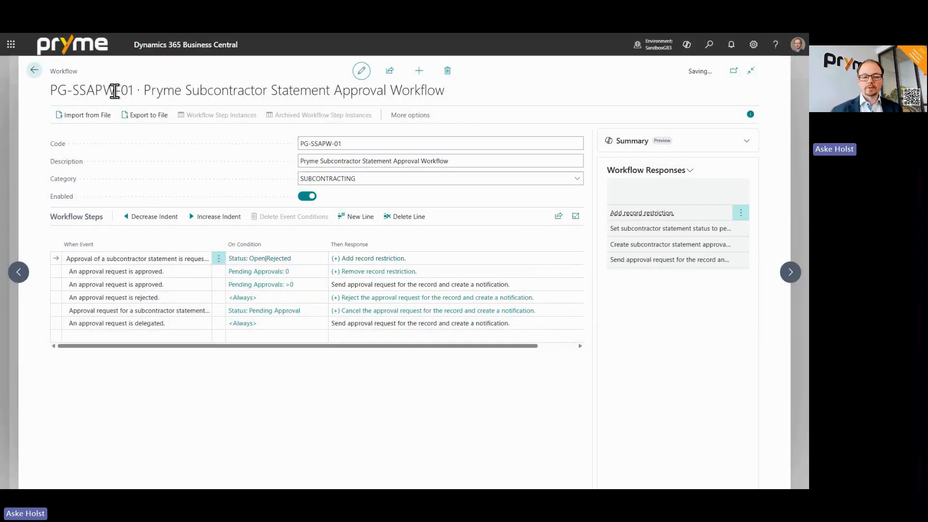
- Open the First Up Consultants subcontractor statement from the list, check its available approval actions, and return to the home page
left_click(41, 71)
left_click(156, 71)
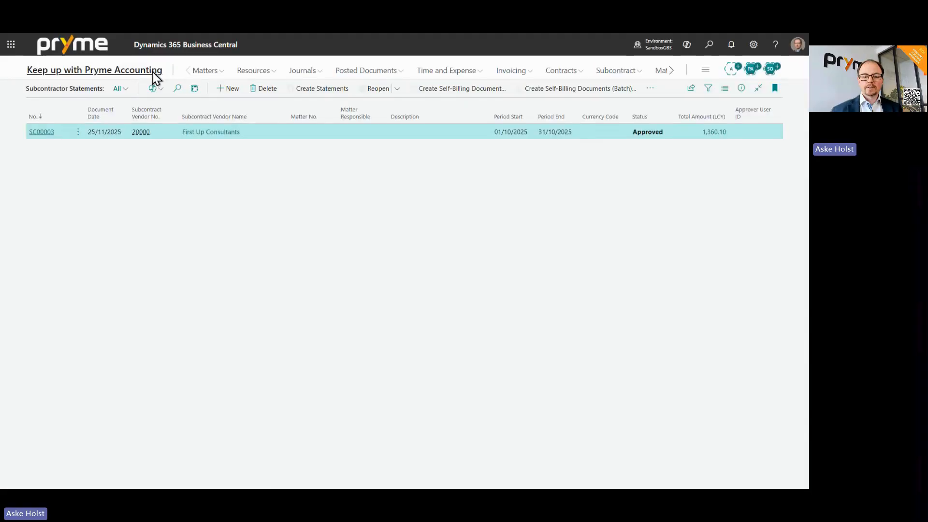
left_click(50, 132)
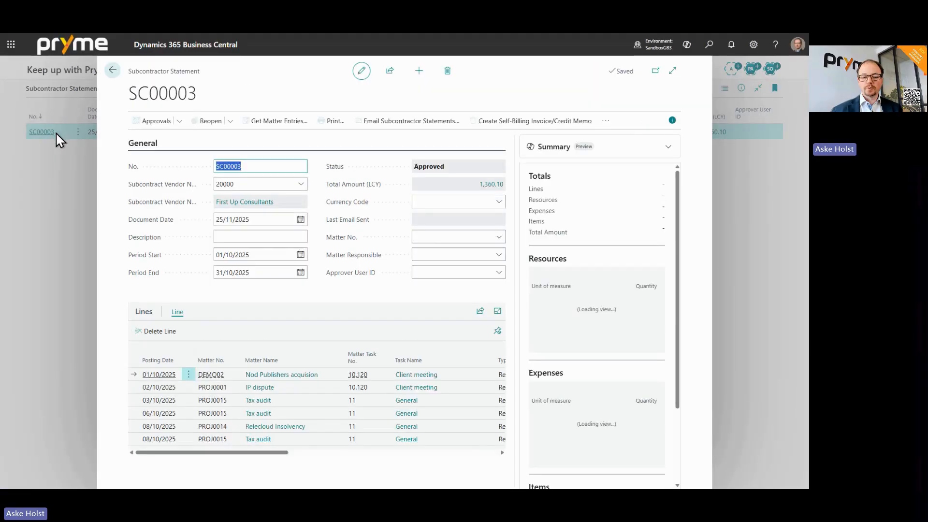
left_click(179, 122)
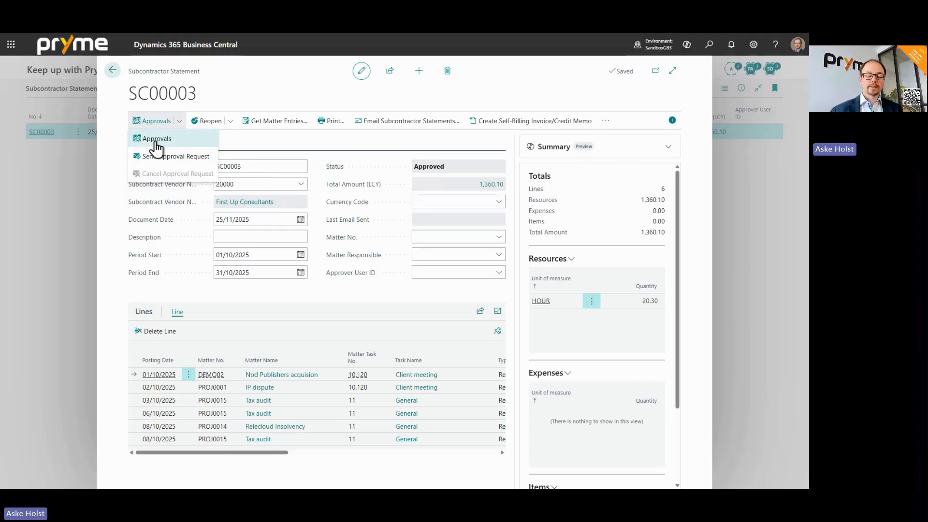
left_click(273, 72)
left_click(118, 71)
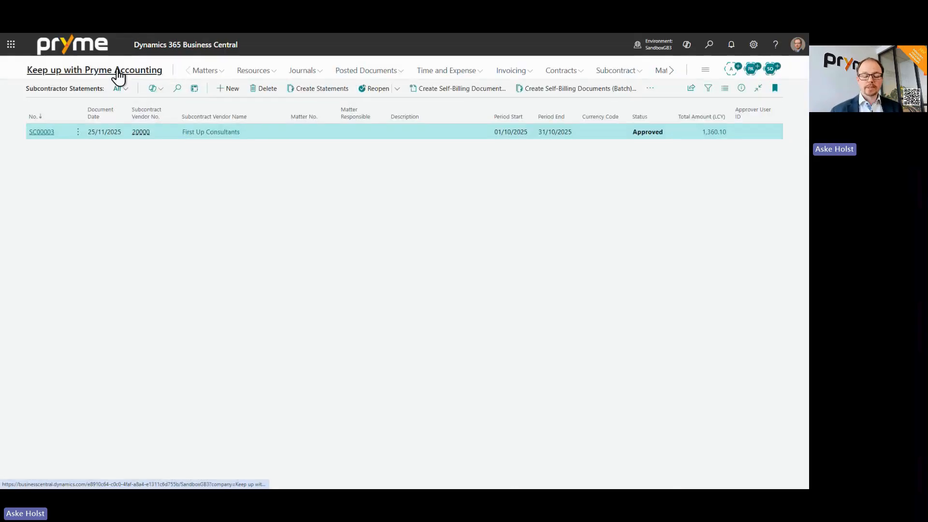
left_click(119, 72)
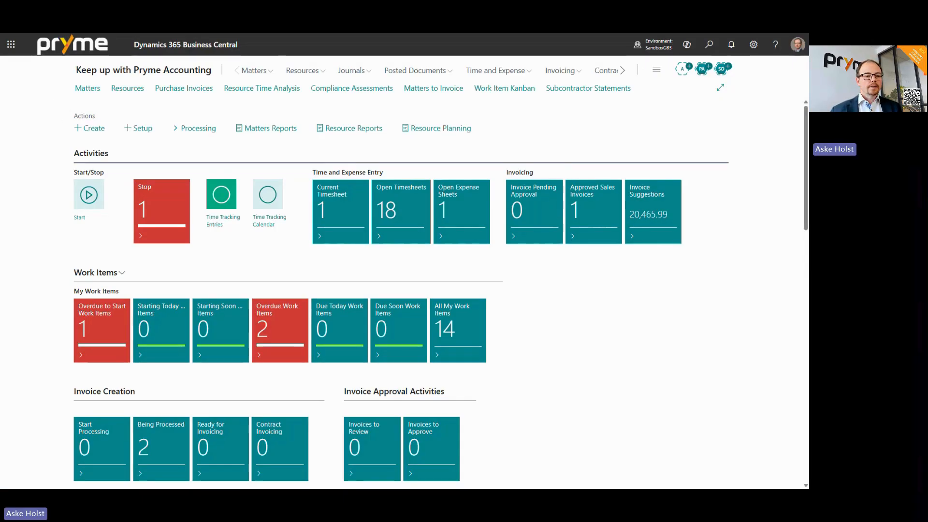
key("alt+Tab")
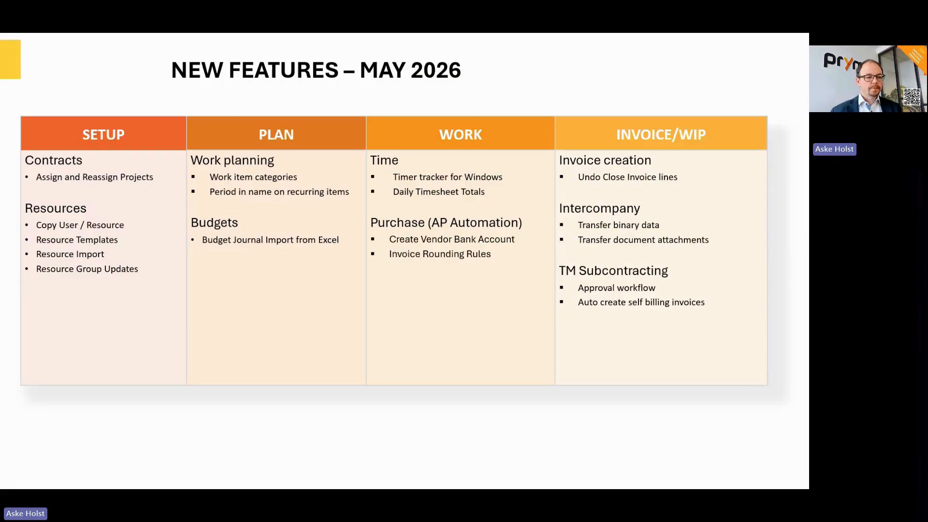
key("Right")
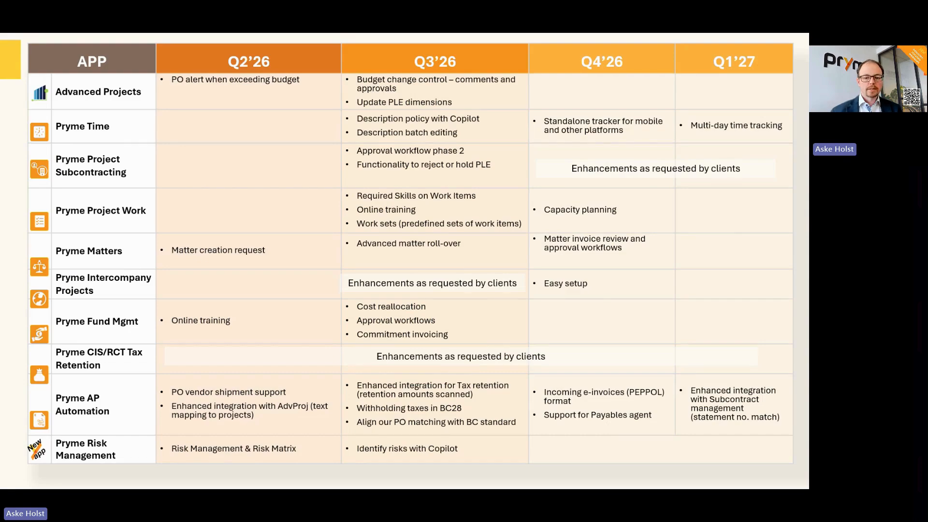
key("Right")
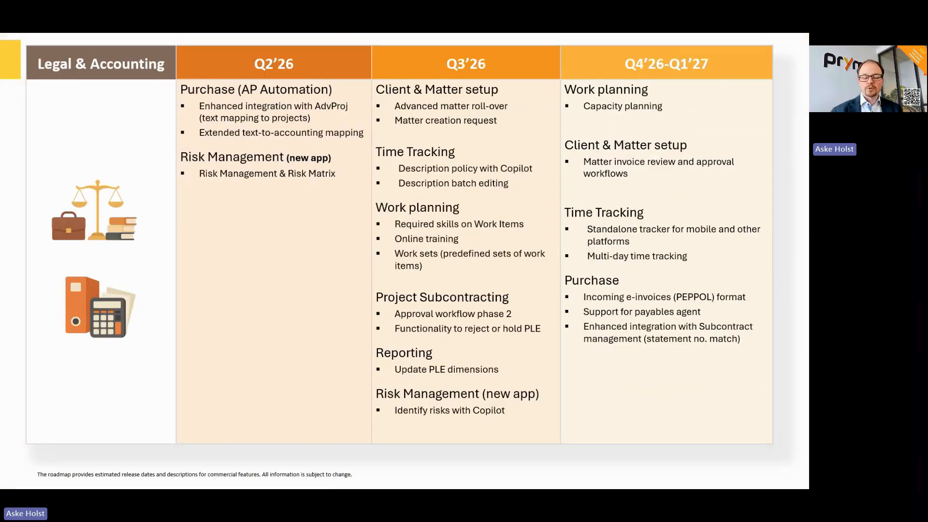